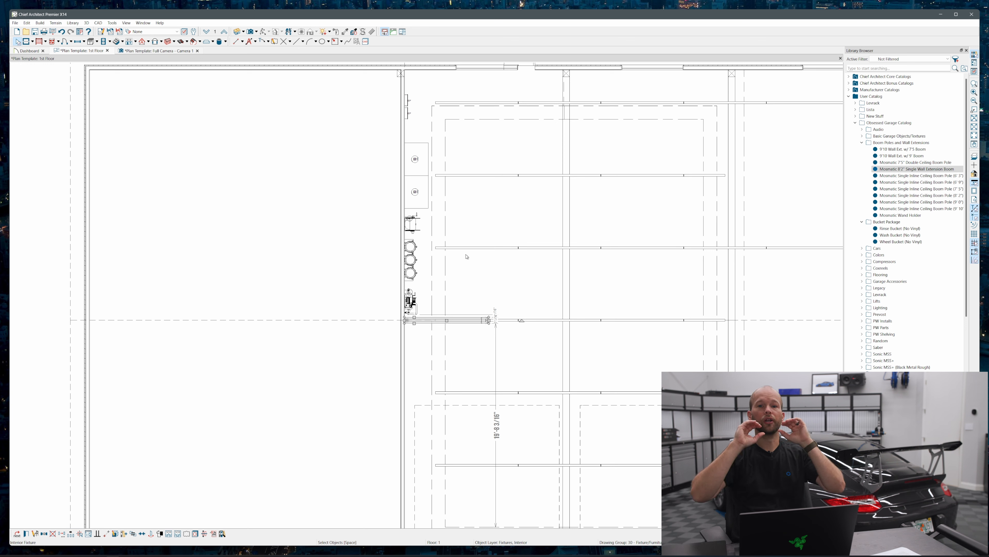
Place a Mosmatic Single Inline Ceiling Boom Pole (6' 9") at the wall extension's outer end and raise it to just beneath the extension in the camera view
left_click(901, 188)
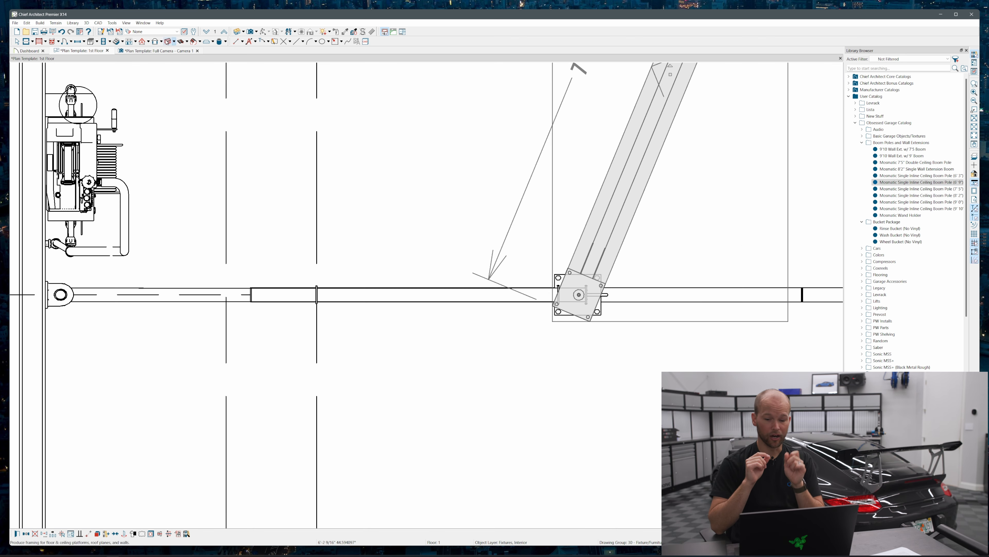
left_click(170, 51)
key("space")
middle_click_drag(437, 295, 425, 345)
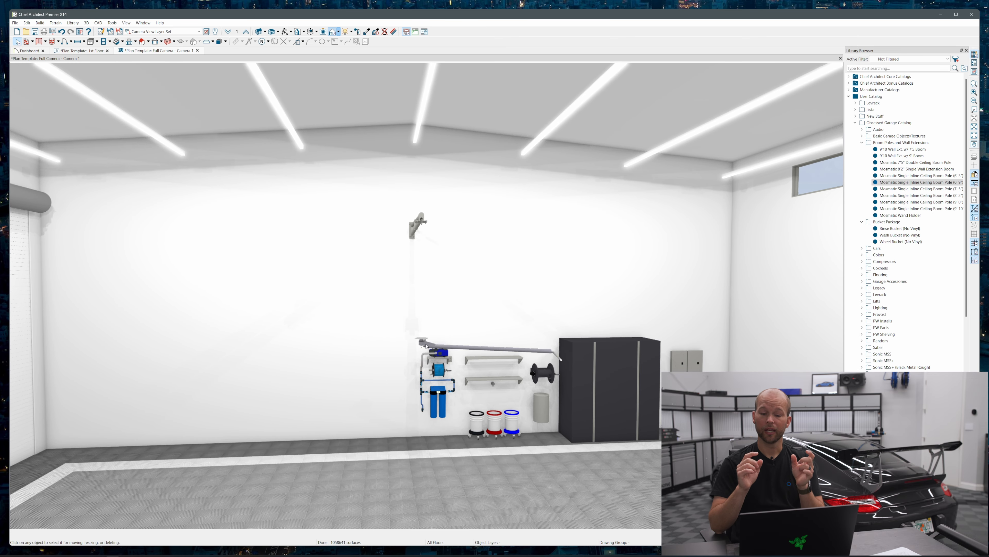
left_click(426, 345)
left_click_drag(484, 285, 483, 225)
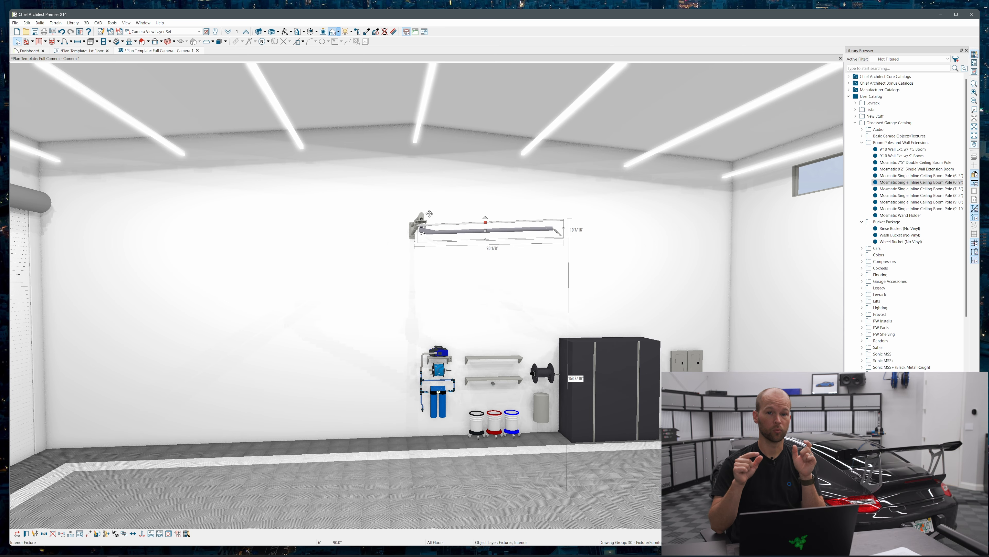
Set the boom pole's finished-floor-to-top height to 169 1/2", and raise it slightly further so its plate meets the wall extension's mounting plate
scroll(425, 214, "up", 6)
scroll(442, 221, "down", 2)
scroll(441, 222, "down", 2)
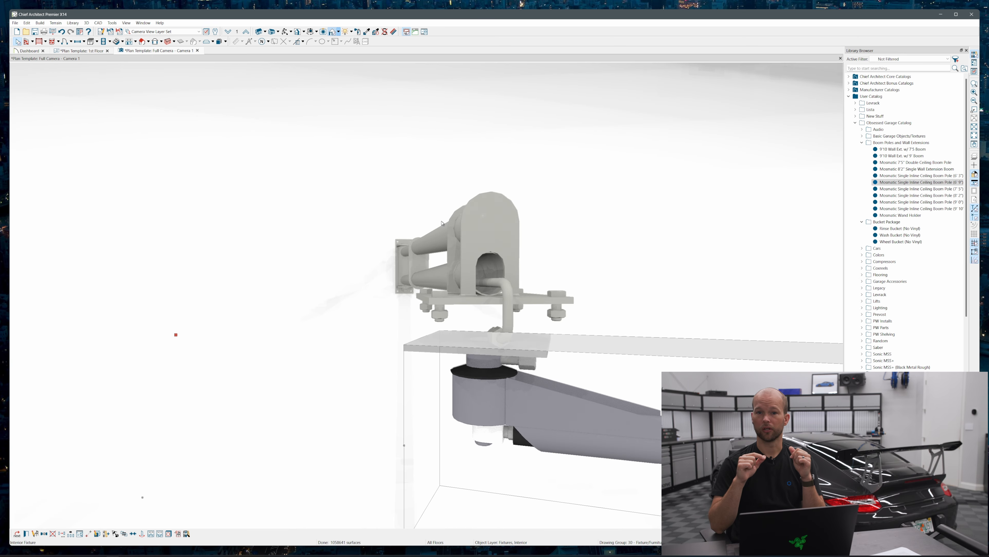
middle_click_drag(453, 223, 447, 269)
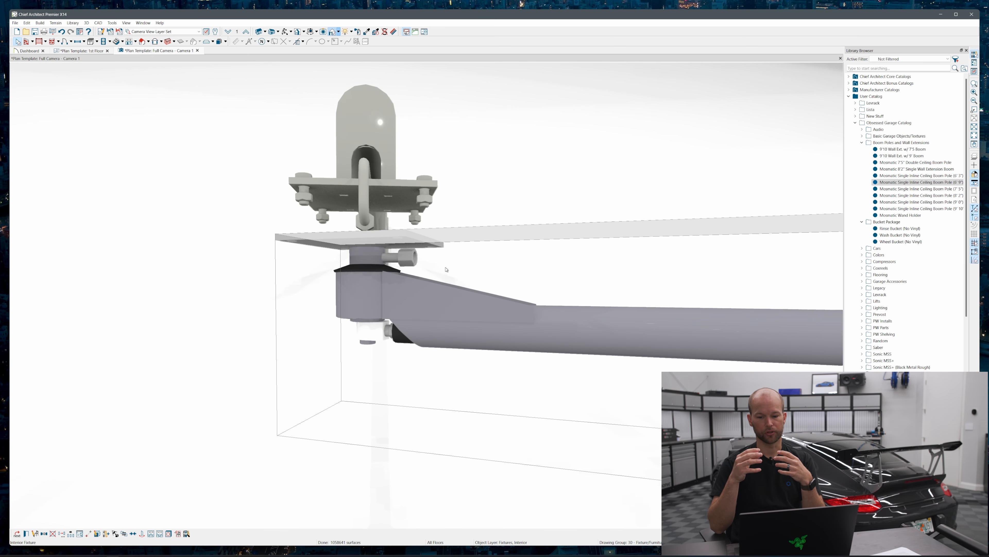
left_click(461, 311)
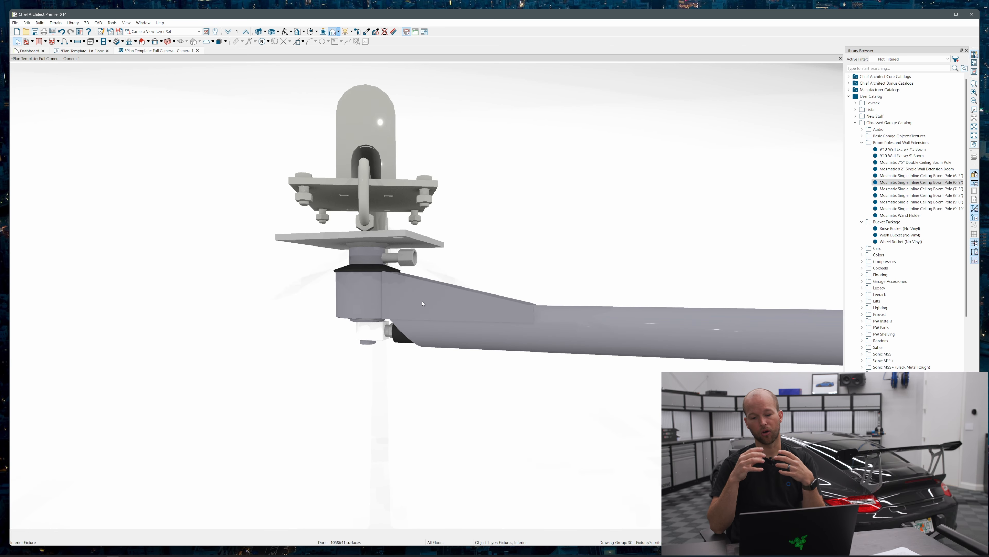
scroll(406, 327, "down", 5)
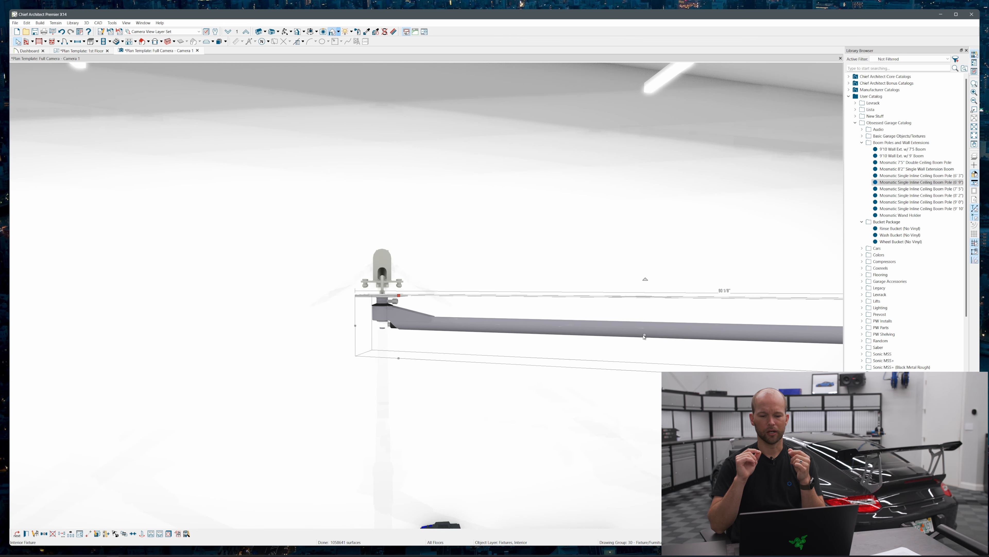
double_click(456, 329)
double_click(438, 196)
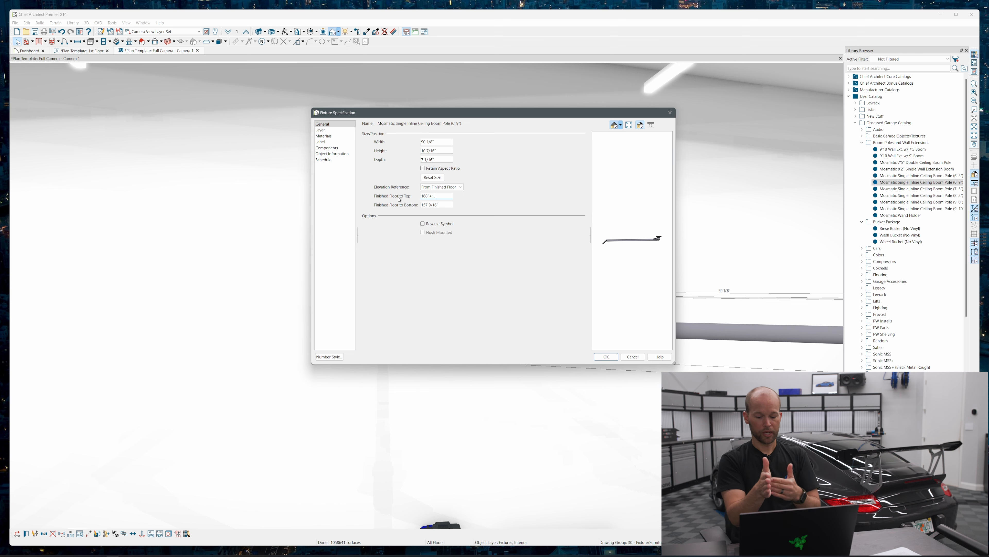
type("+1")
key("Return")
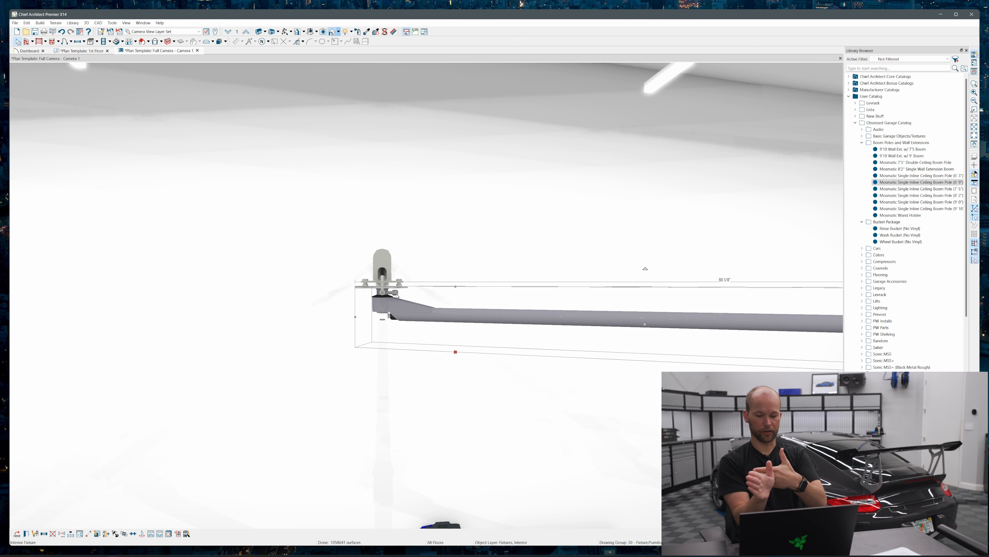
left_click(400, 291)
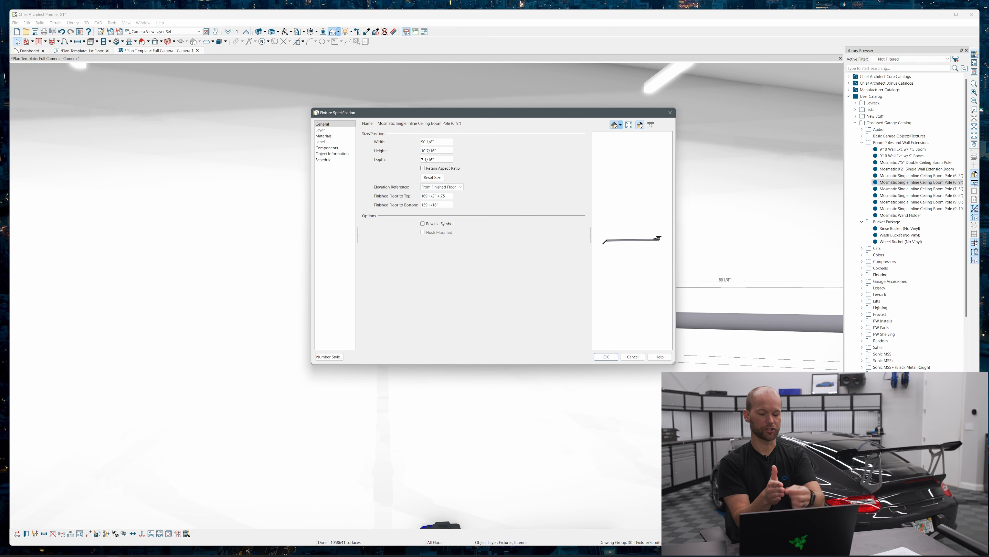
key("Return")
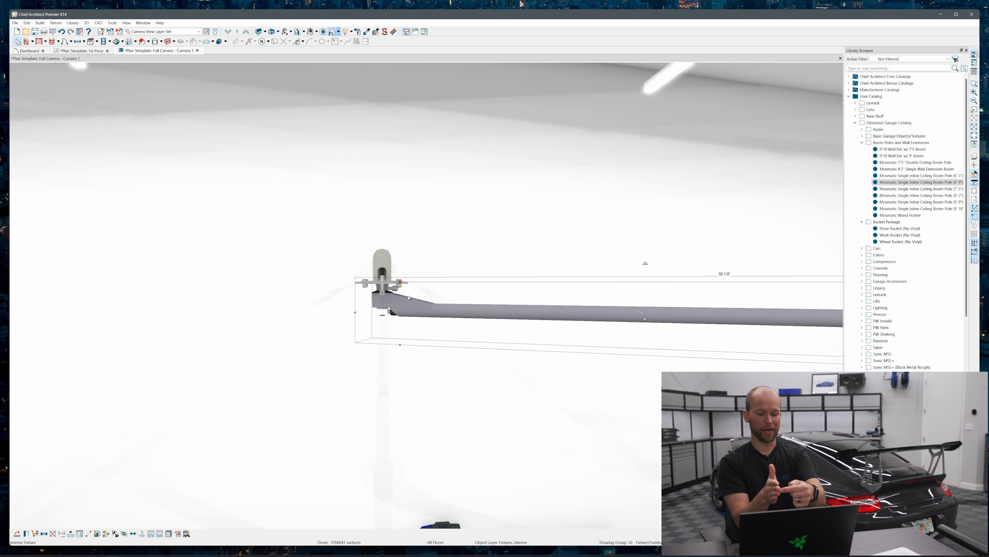
Draw a CAD circle about 14'-9" in diameter in the floor plan, beside the boom pole
left_click(88, 50)
scroll(353, 282, "down", 4)
scroll(353, 317, "down", 2)
key("space")
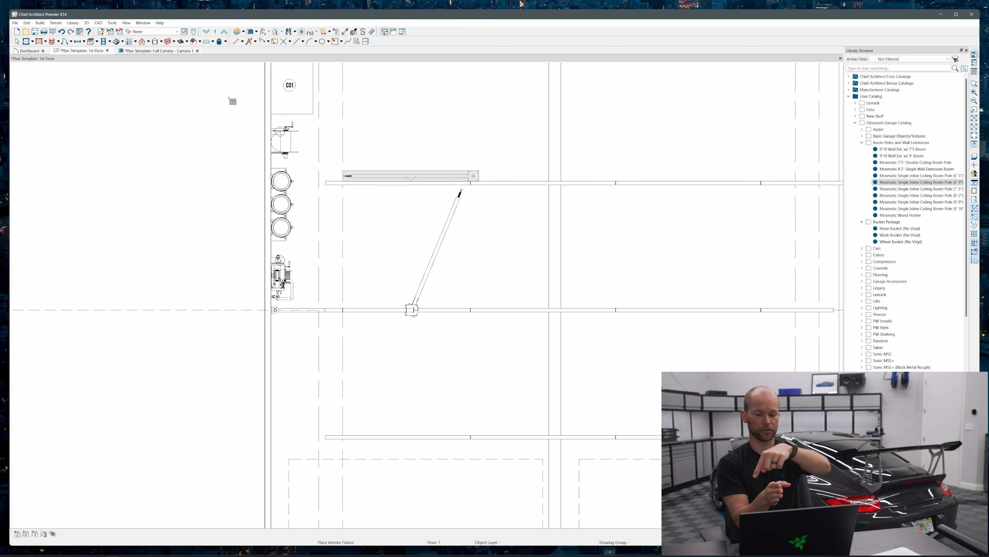
left_click(323, 42)
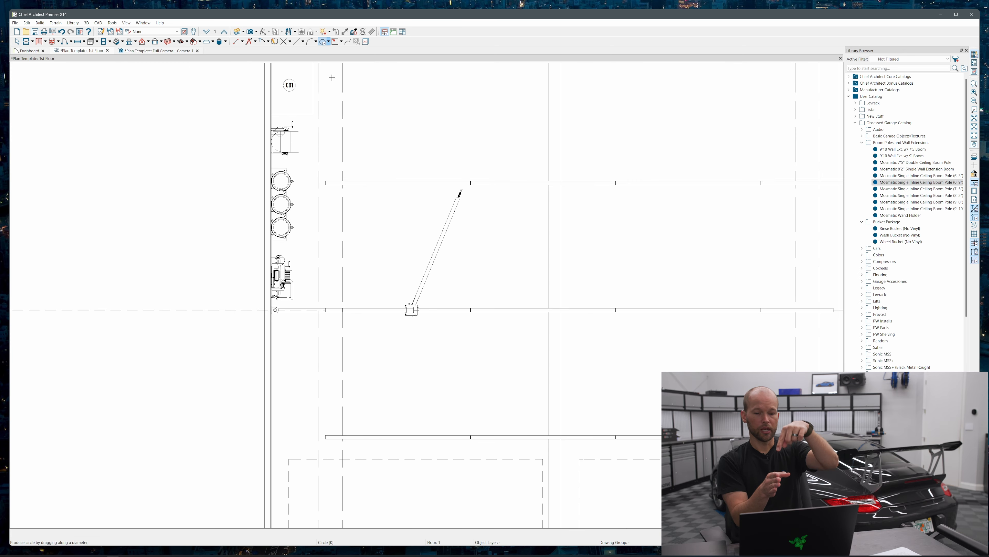
scroll(522, 232, "down", 2)
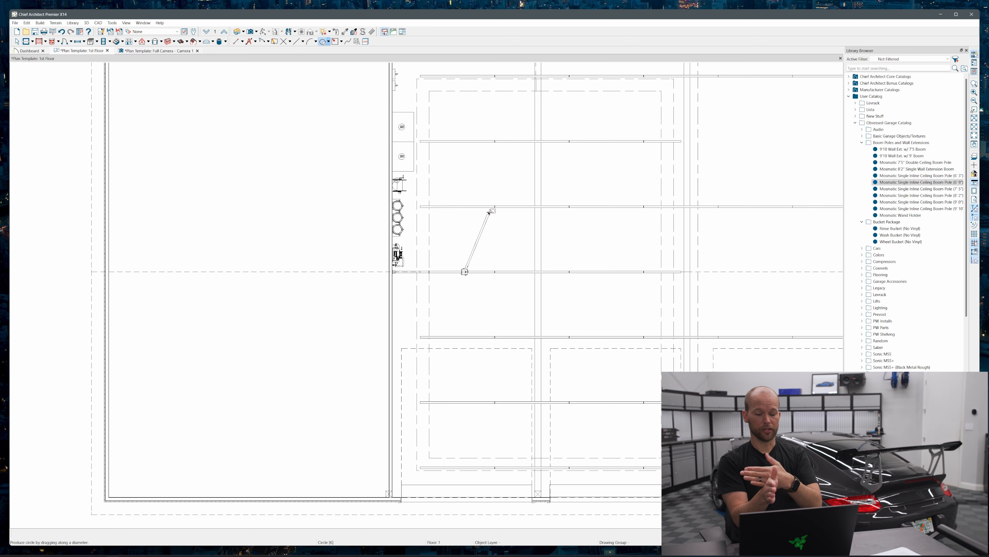
left_click_drag(465, 270, 541, 337)
mouse_move(489, 297)
left_mouse_down()
mouse_move(560, 375)
mouse_move(598, 377)
left_mouse_up()
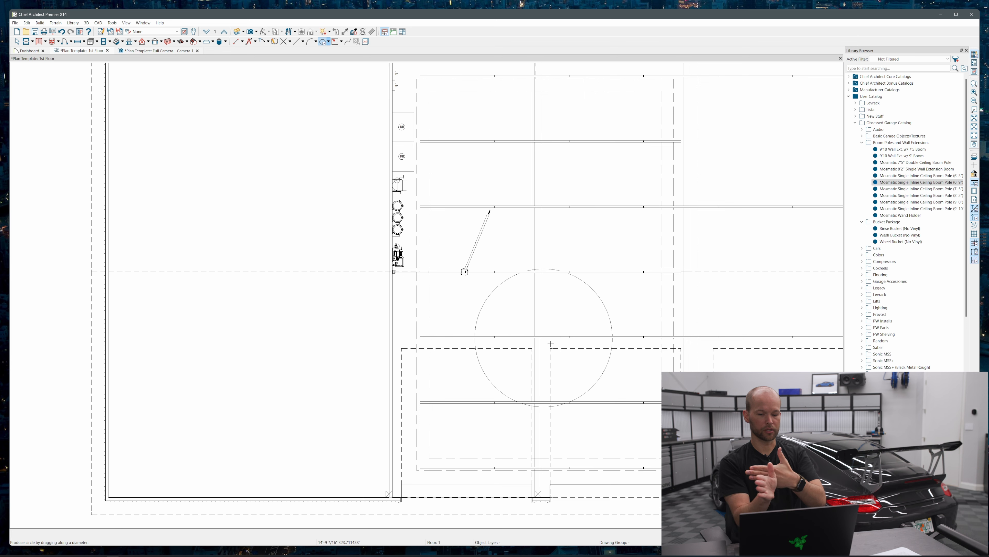
left_click(591, 291)
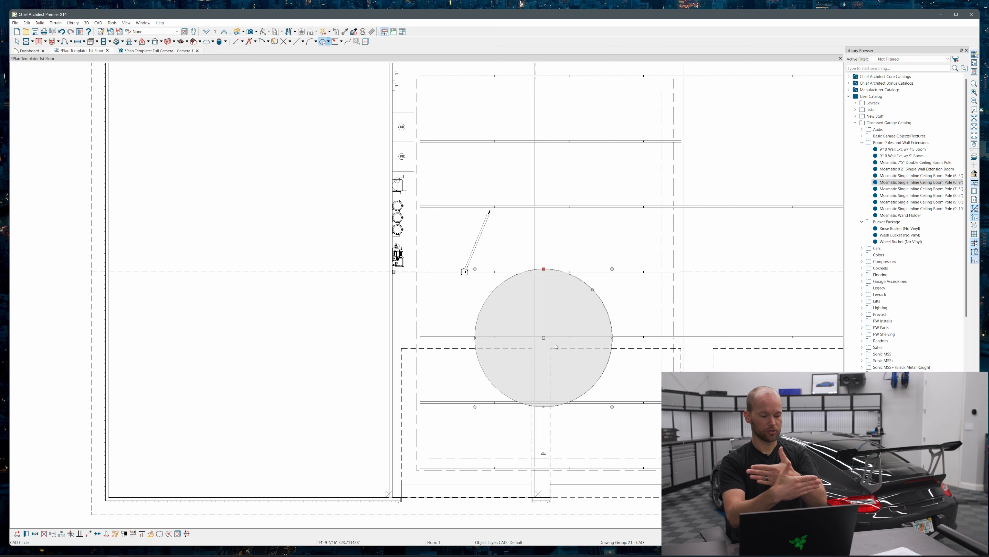
Set the circle's diameter to 15' and center it on the boom pole's pivot to show its reach
left_click(613, 339)
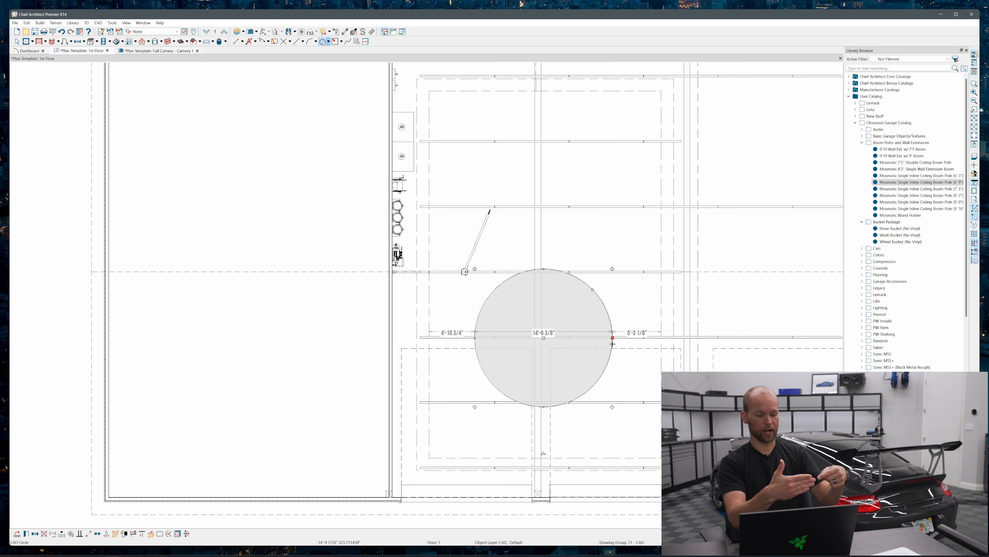
left_click(548, 337)
type("15'")
key("Return")
left_click_drag(545, 338, 465, 272)
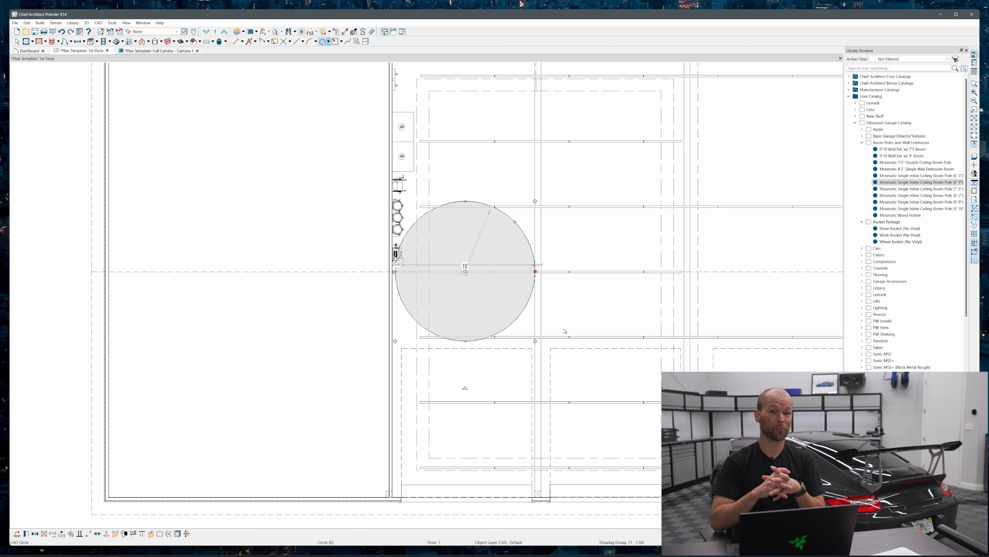
Place a second circle, set its diameter to 16', and center it on the wall extension's wall mount
left_click(593, 312)
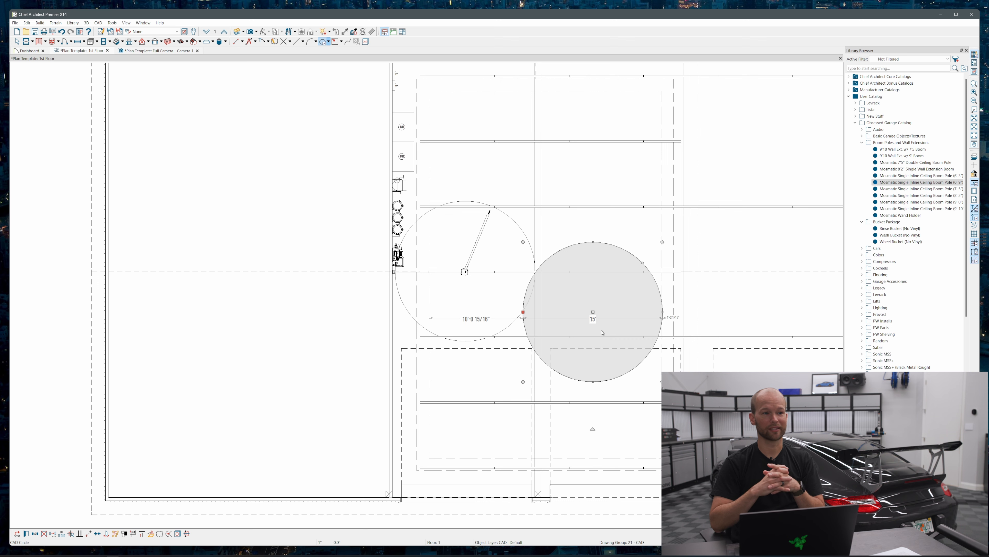
left_click(593, 319)
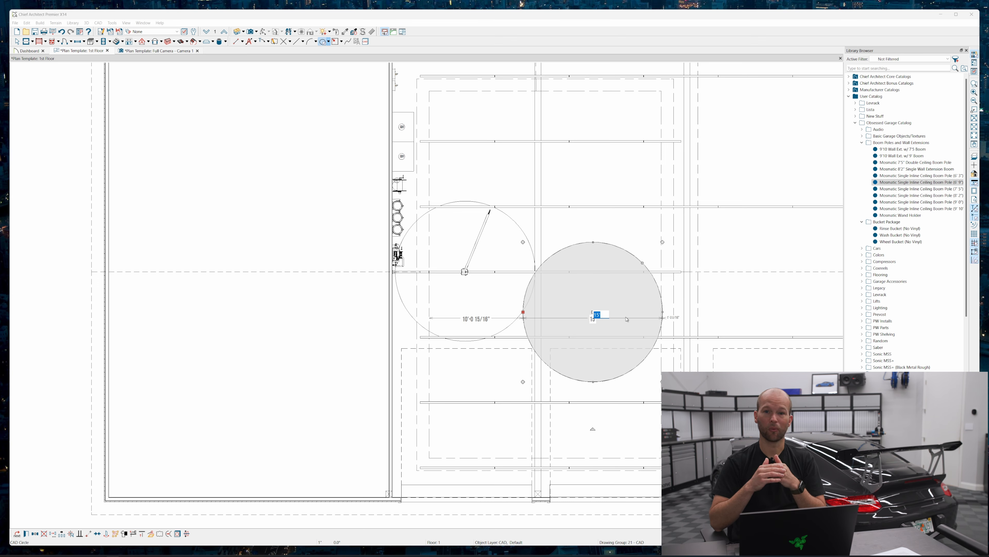
key("Return")
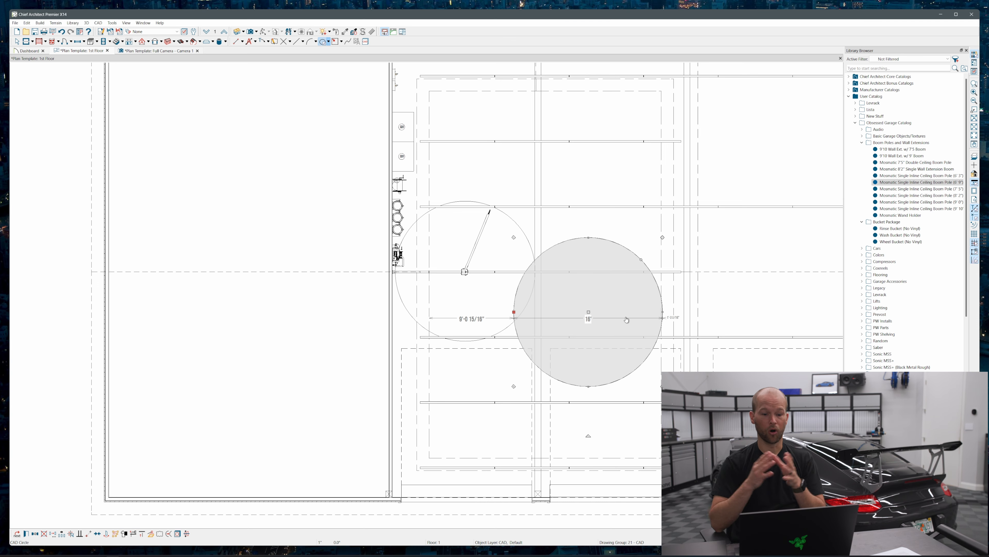
left_click_drag(589, 312, 393, 272)
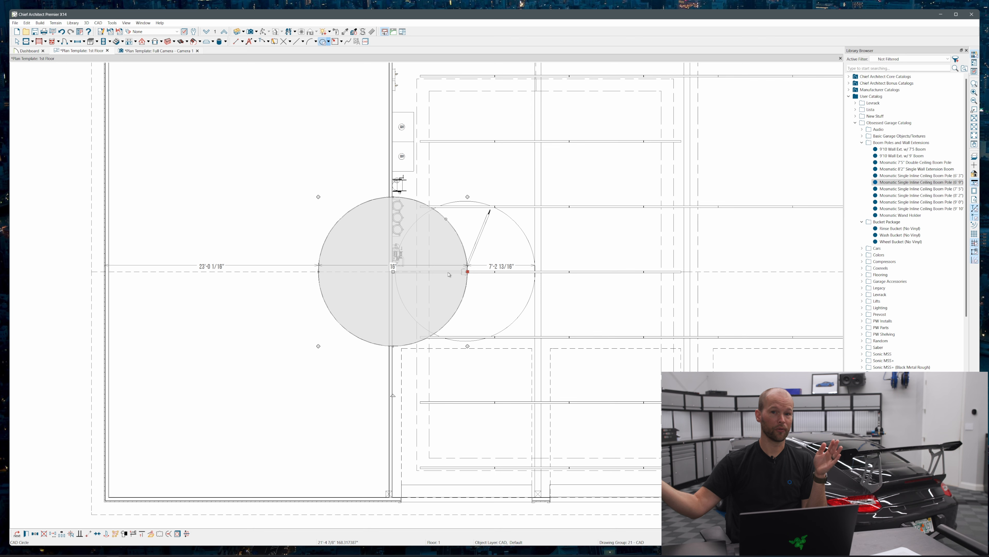
key("Escape")
Select the boom pole with its 15' circle and move them to the wall extension's end position when folded along the wall
left_click(436, 273)
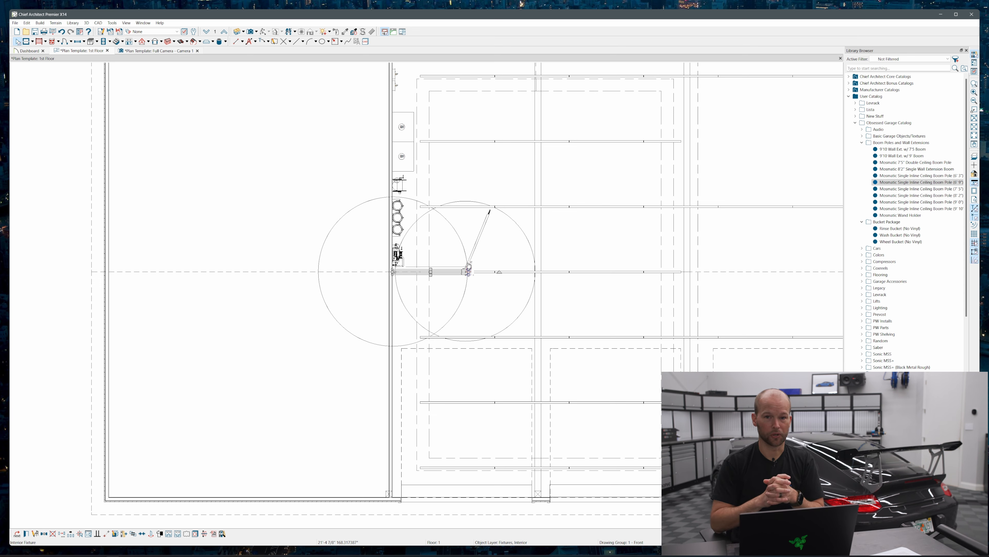
left_click(471, 255)
left_click(465, 266, "shift")
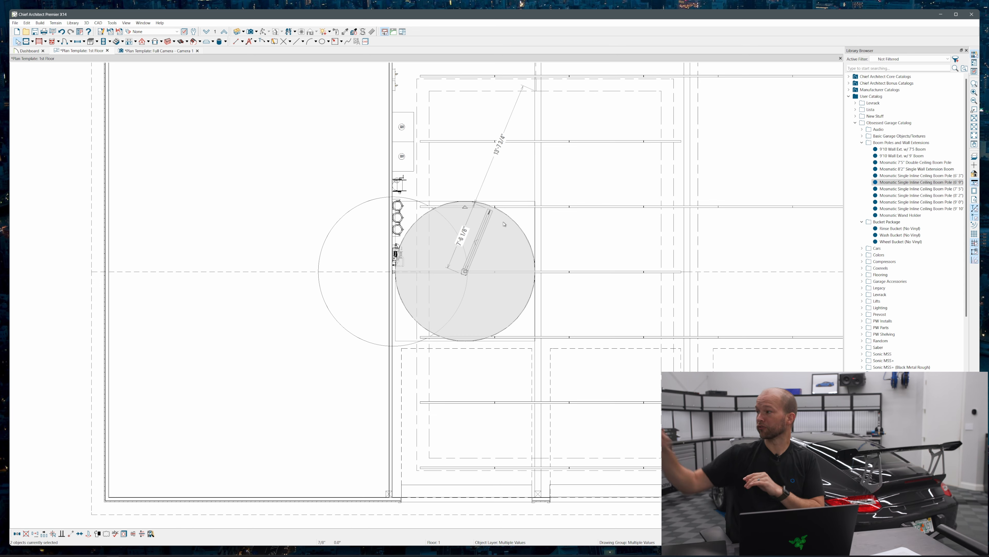
left_click_drag(465, 266, 395, 343)
Delete the wall extension and boom pole folded toward the garage doors in the camera view, keeping the set above the wall shelves
key("ctrl+Tab")
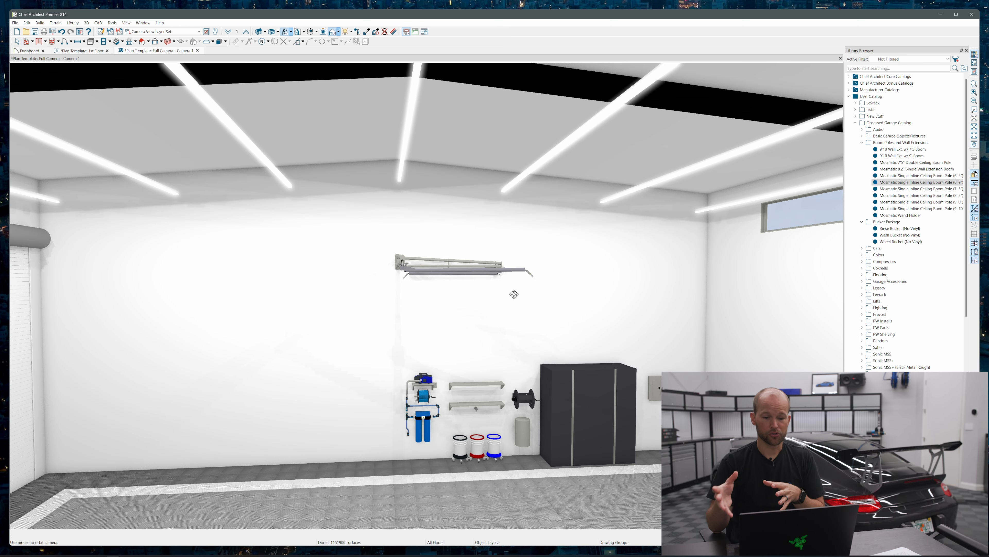
left_click_drag(552, 294, 508, 294)
key("space")
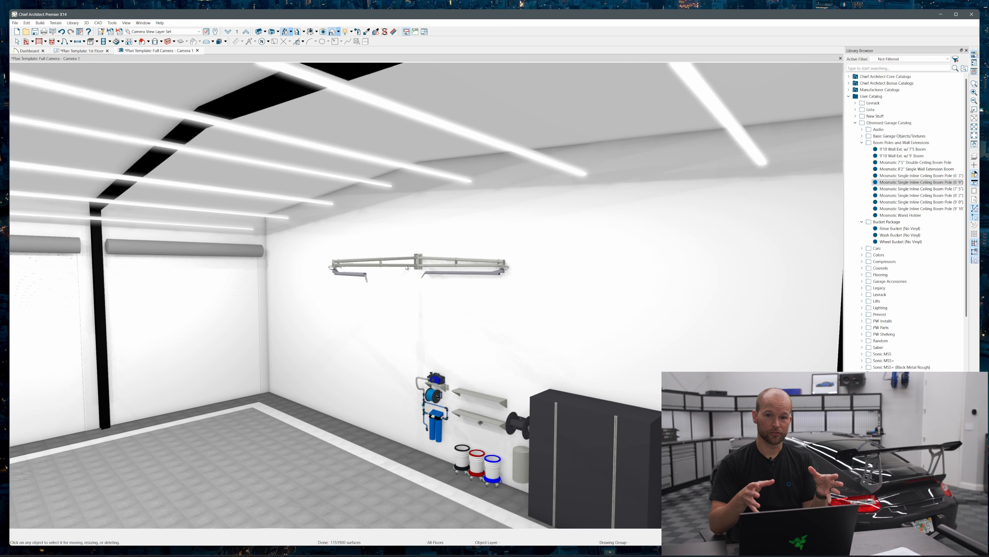
left_click(401, 262)
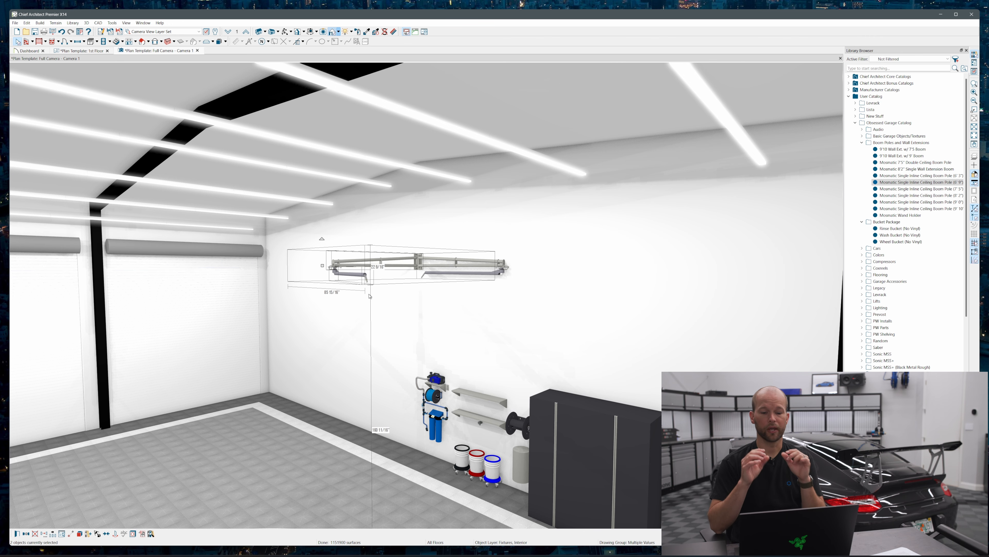
key("Delete")
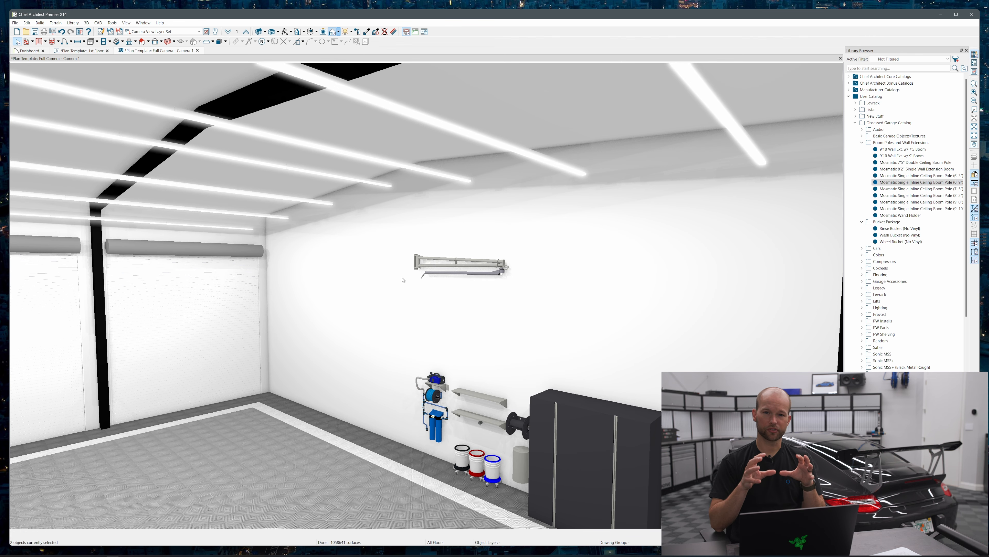
Search the library for "wand holder" and place the Mosmatic Wand Holder on the wall beside the blue water filters
left_click_drag(392, 277, 502, 256)
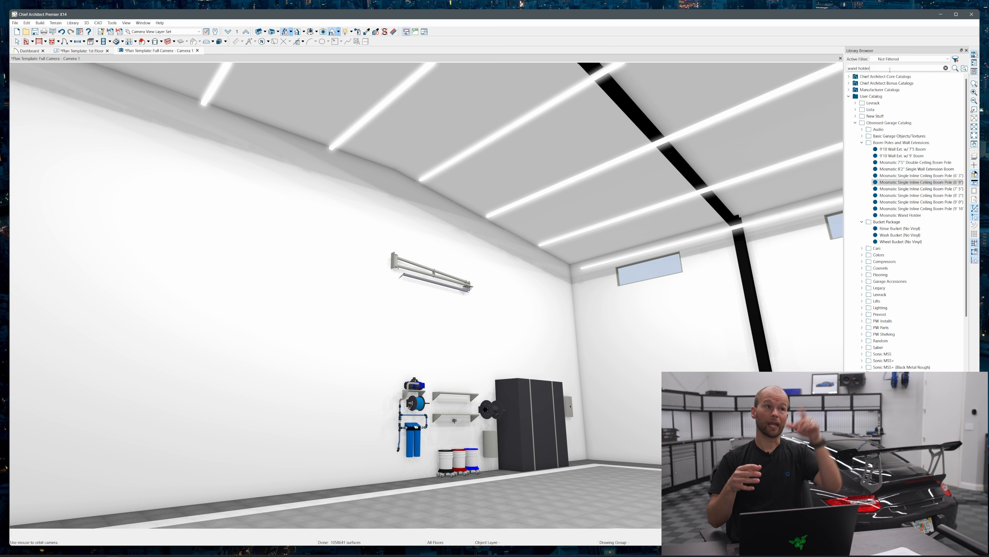
key("Return")
left_click(857, 85)
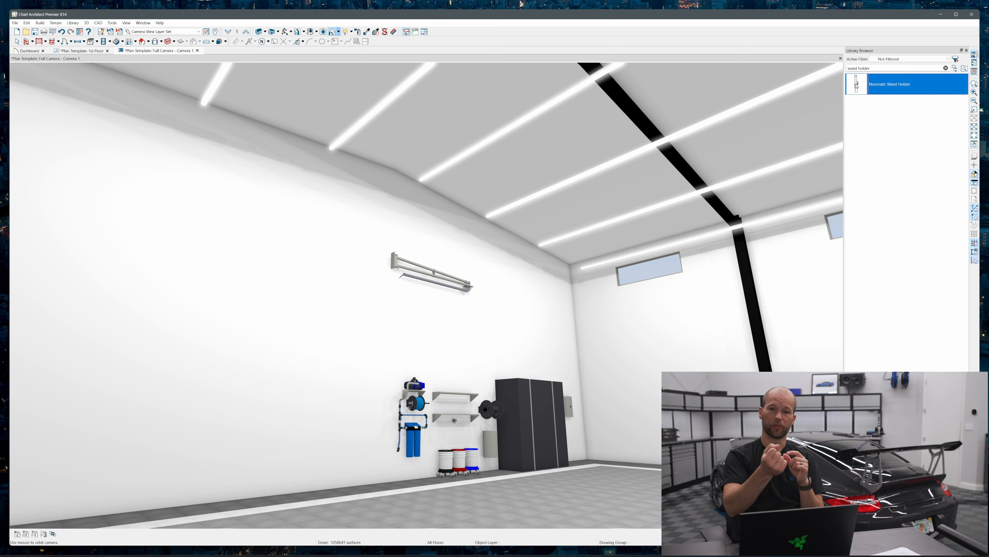
left_click(392, 423)
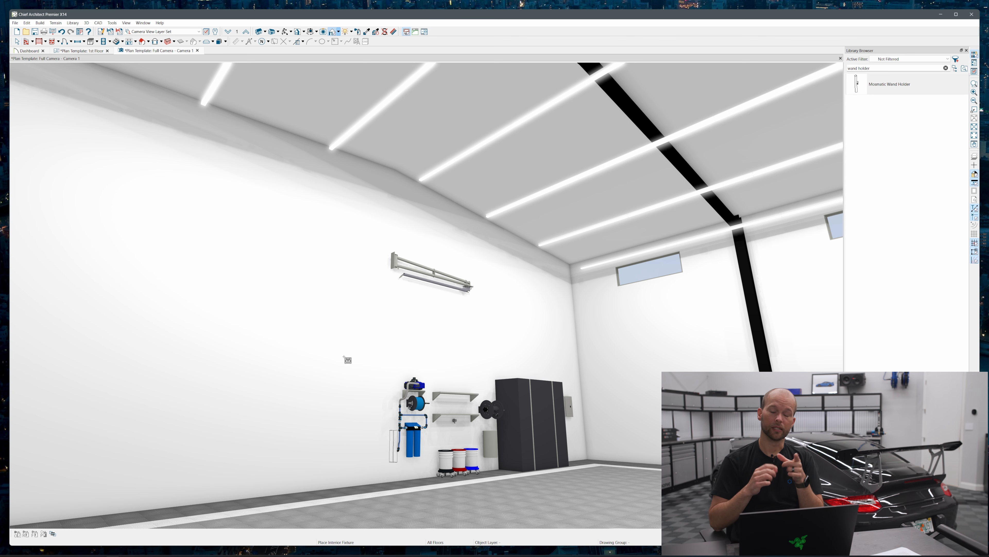
Center the wand holder on the wall extension's mount in the floor plan
left_click(94, 50)
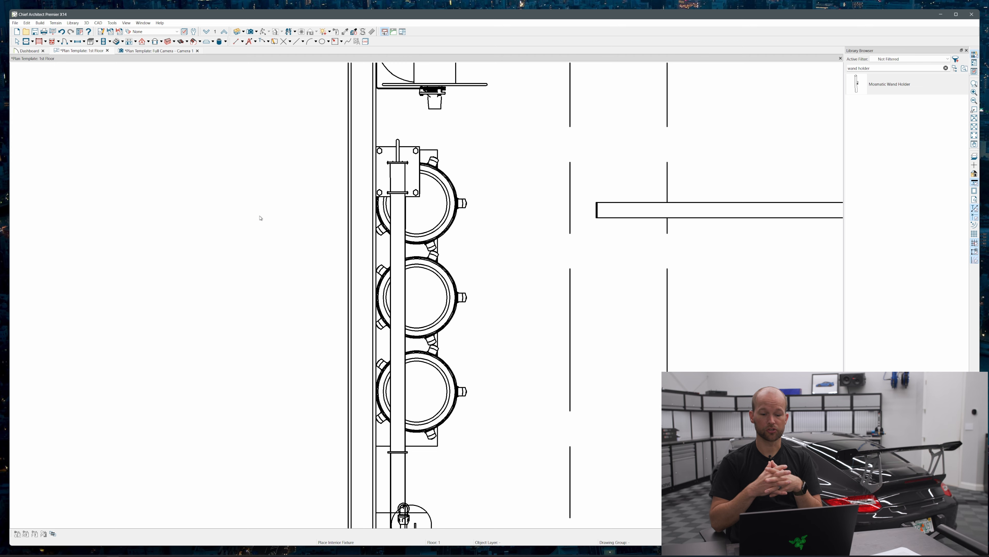
key("Escape")
scroll(266, 150, "down", 5)
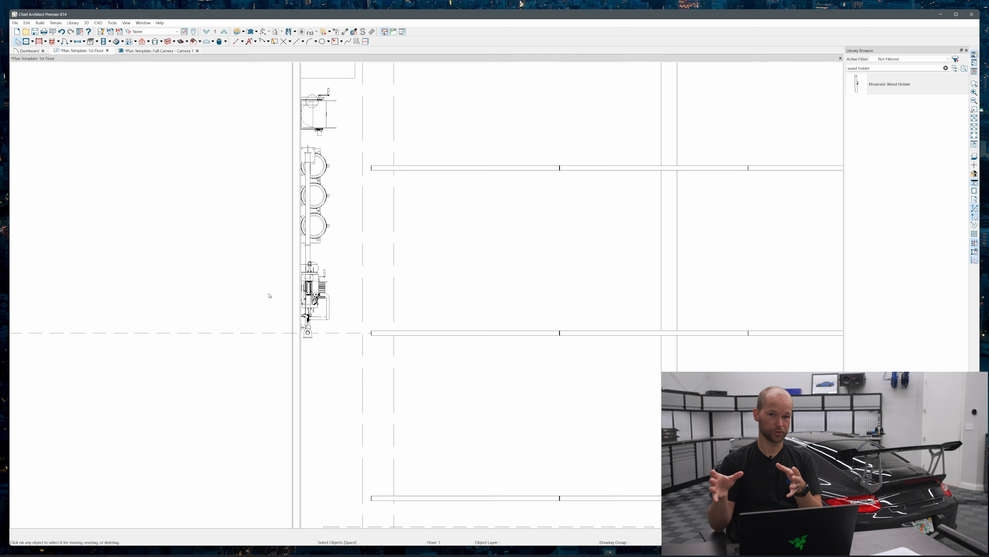
scroll(317, 332, "up", 5)
left_click(272, 326)
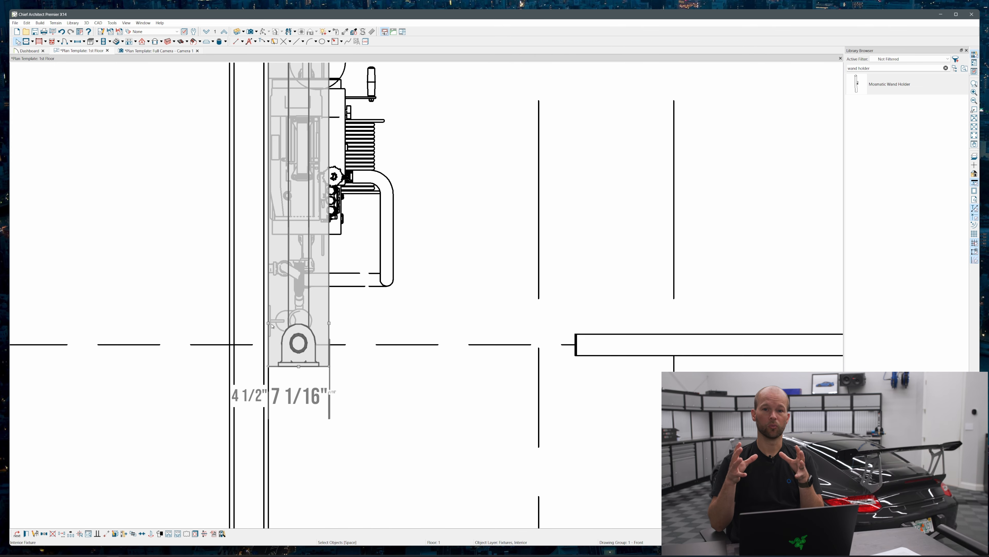
left_click(274, 328)
key("c")
left_click(353, 354)
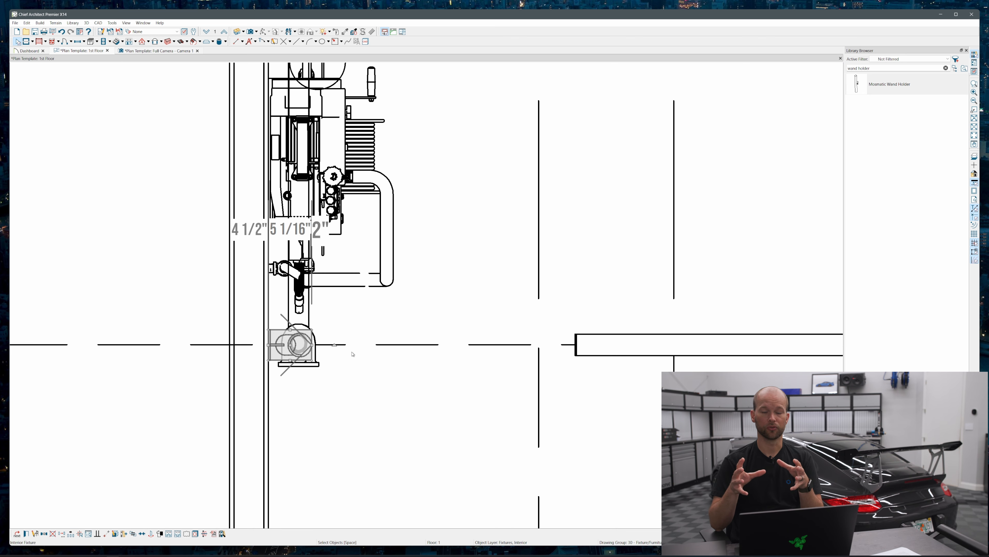
Check the centered wand holder in the camera view and return to the floor plan
left_click(159, 50)
key("Escape")
left_click(93, 51)
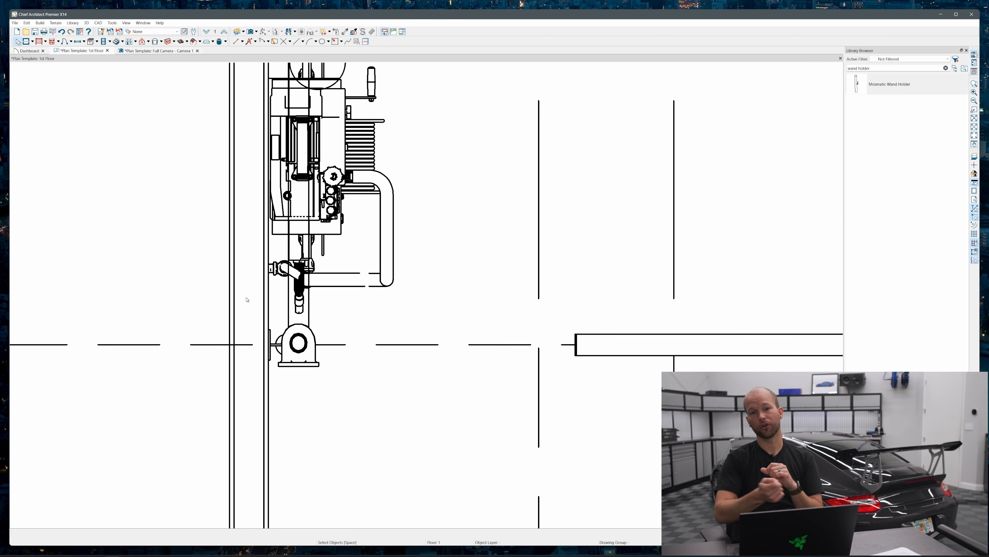
Move the folded boom assembly beside the wash equipment away from the wall, leaving a gap of about 10'-9 7/8"
scroll(283, 297, "down", 5)
scroll(282, 297, "down", 3)
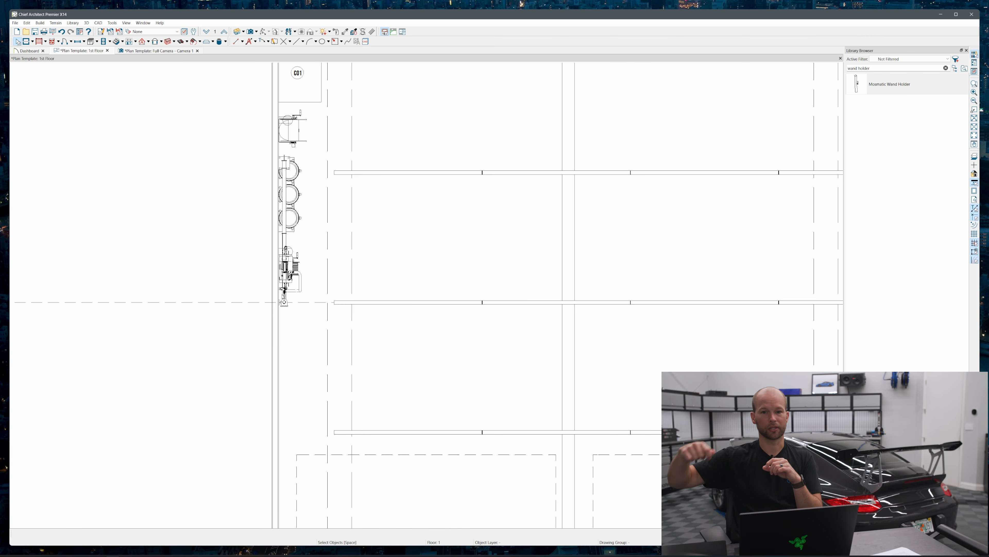
left_click(284, 290)
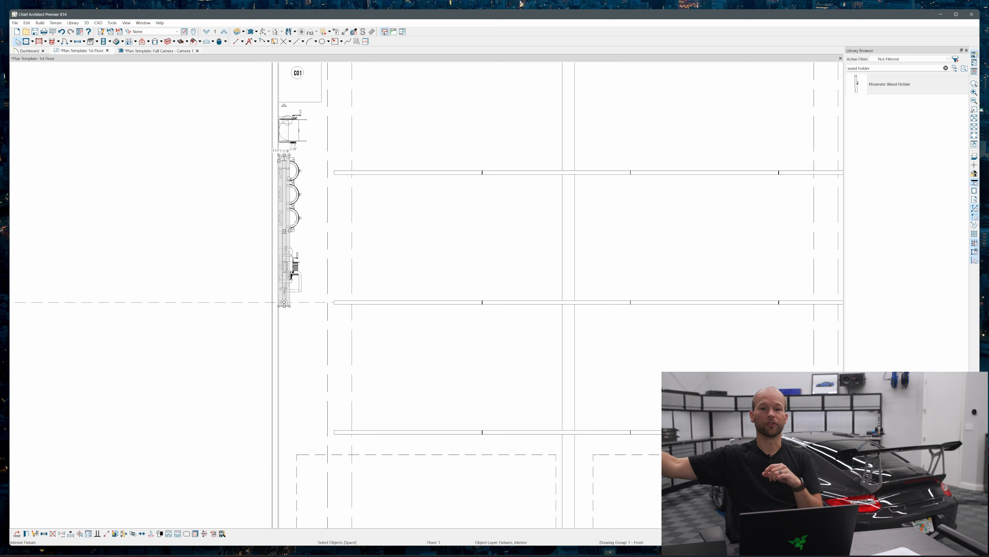
left_click_drag(284, 231, 494, 232)
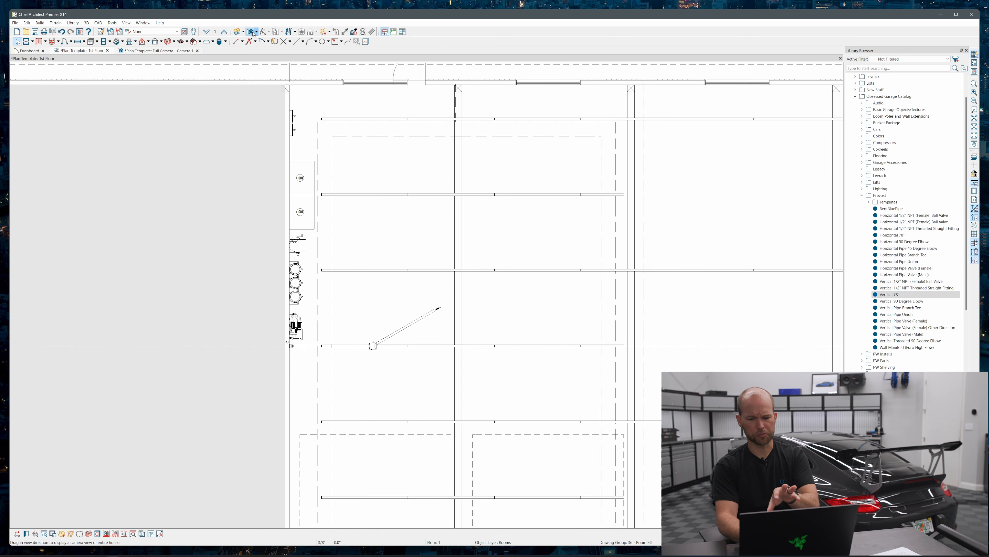
Create a full camera view facing the wash wall from across the garage and orbit it to show the door-side wall
left_click(253, 32)
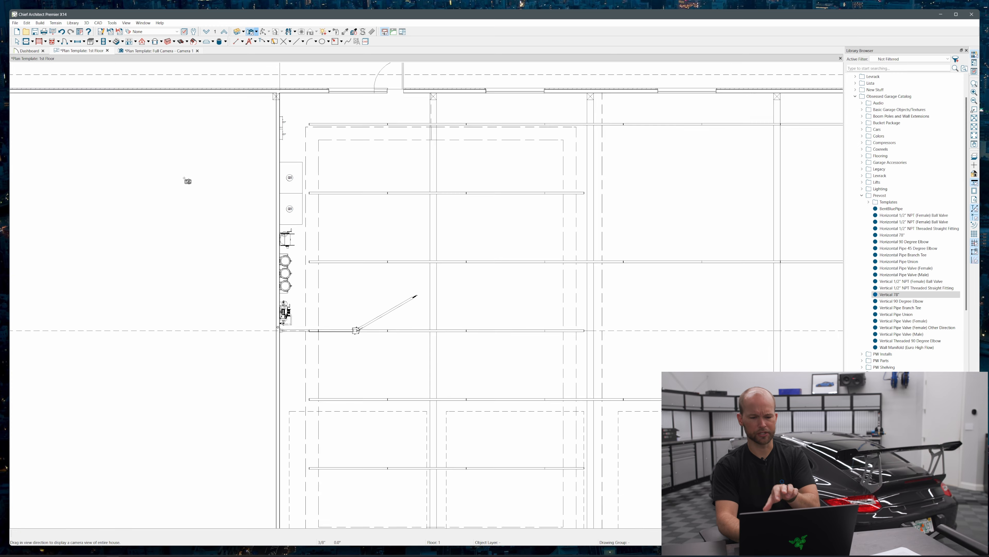
scroll(186, 181, "down", 3)
left_click_drag(510, 256, 362, 257)
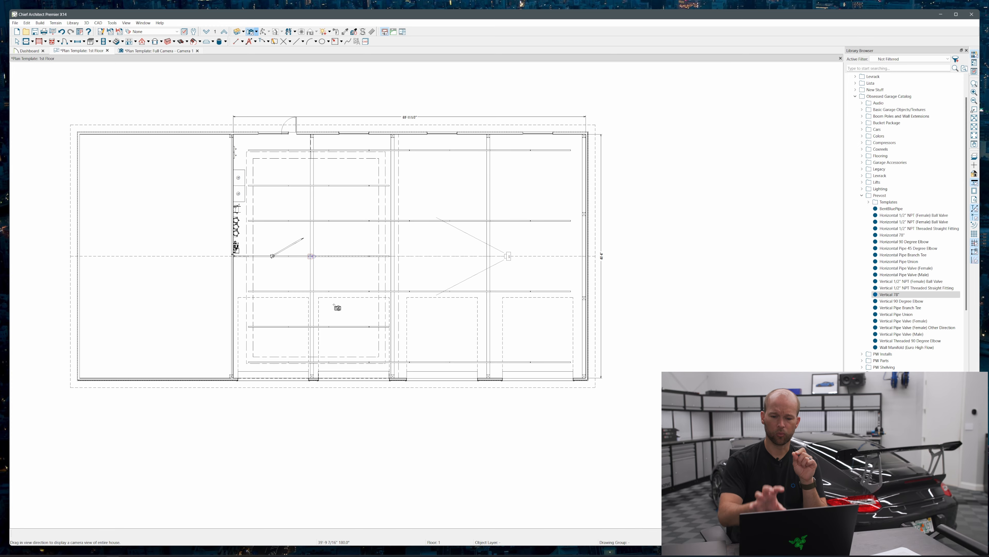
left_click_drag(380, 269, 381, 269)
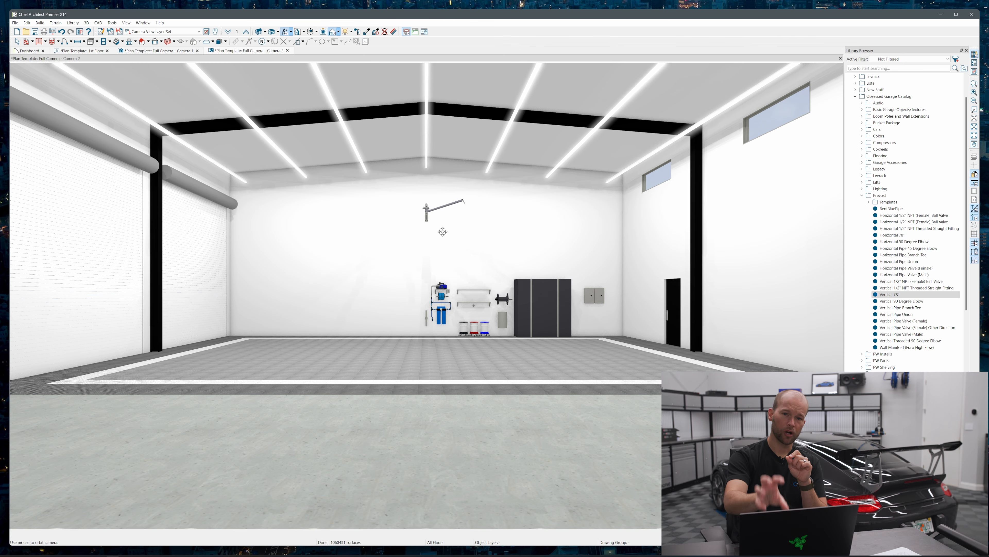
left_click_drag(377, 252, 334, 159)
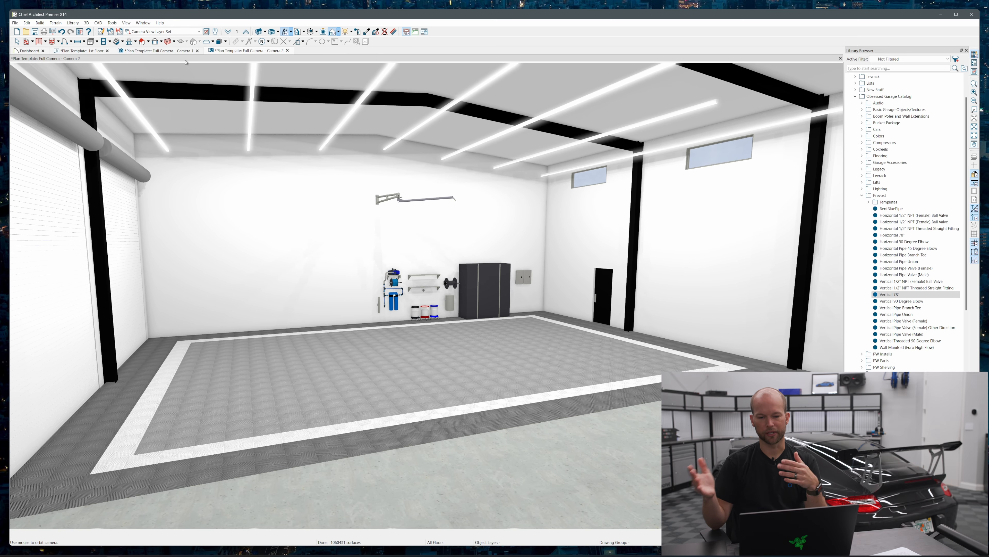
left_click(287, 51)
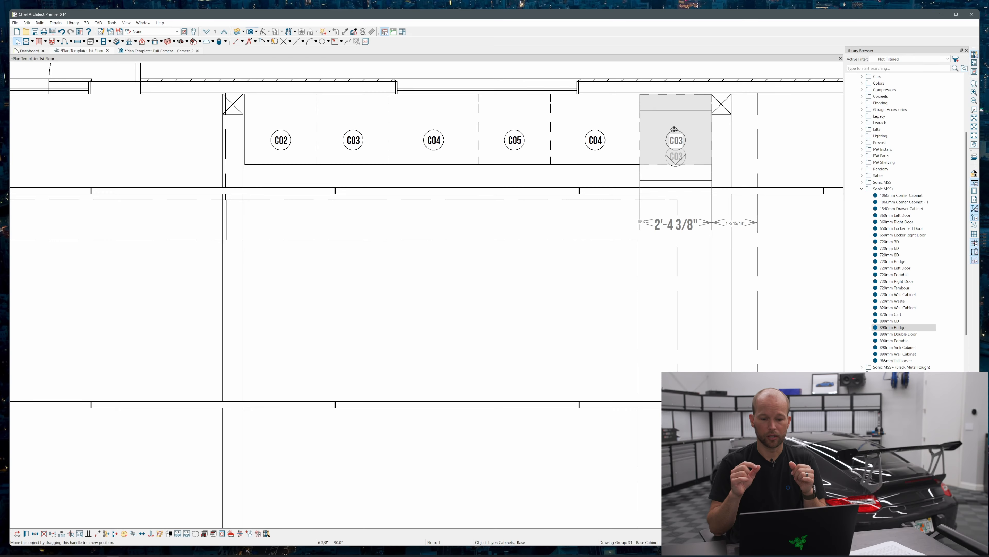
Shift all six base cabinets together against the column nearest the entry door and check the row in the garage camera view
left_click(595, 117, "shift")
left_click(514, 117, "shift")
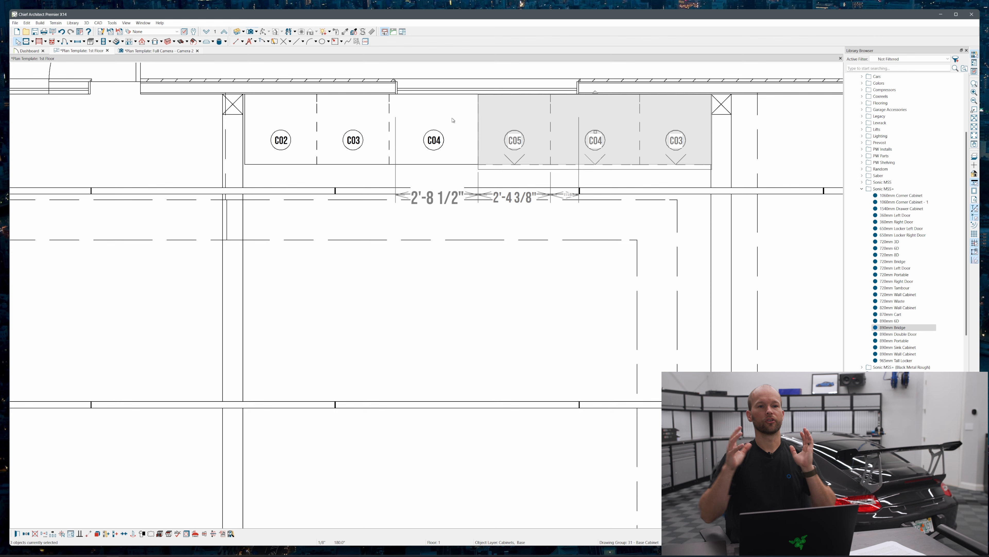
left_click(434, 116, "shift")
left_click(364, 122, "shift")
left_click(312, 128, "shift")
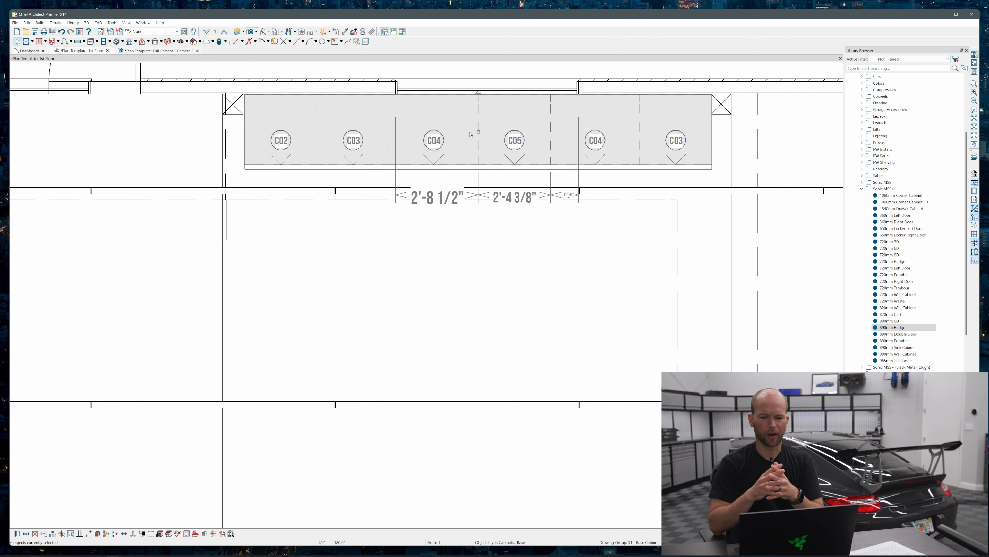
left_click_drag(478, 133, 477, 133)
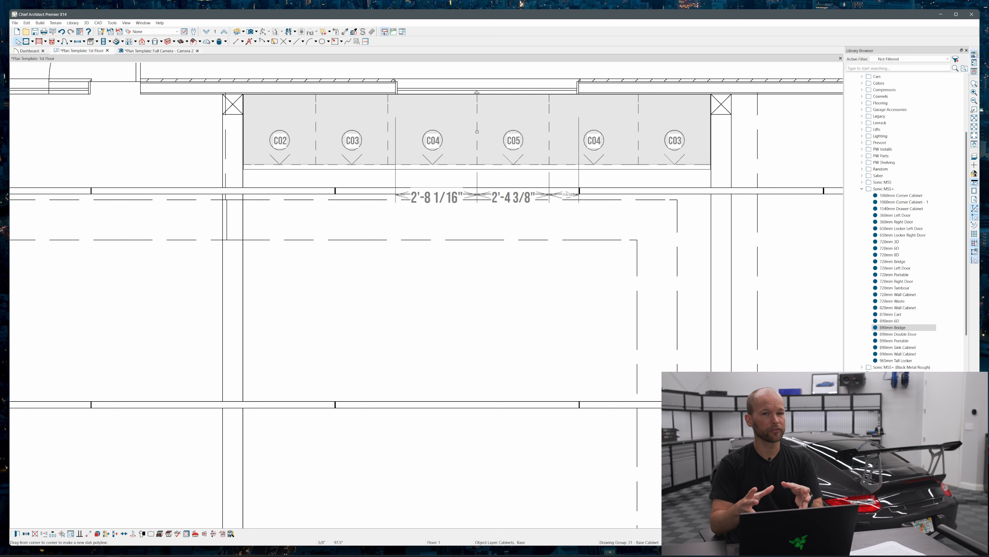
left_click(182, 51)
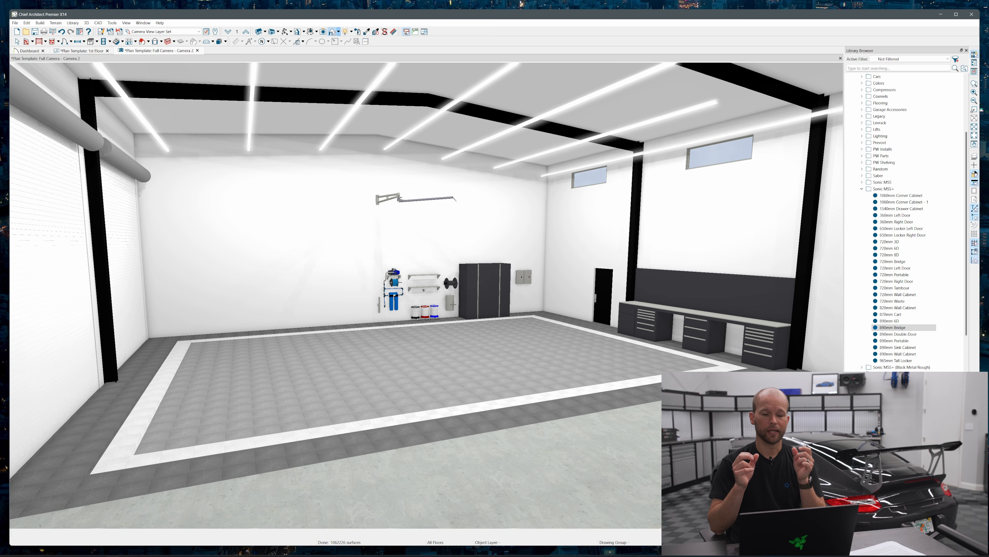
left_click(84, 51)
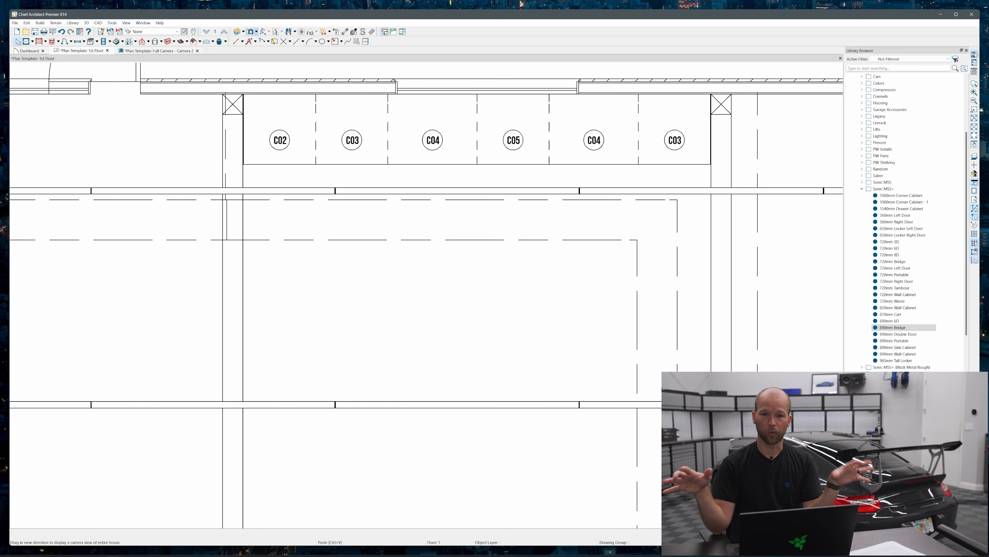
Create a full camera view facing the base cabinet row between the two columns
scroll(547, 215, "down", 5)
left_click_drag(502, 300, 509, 176)
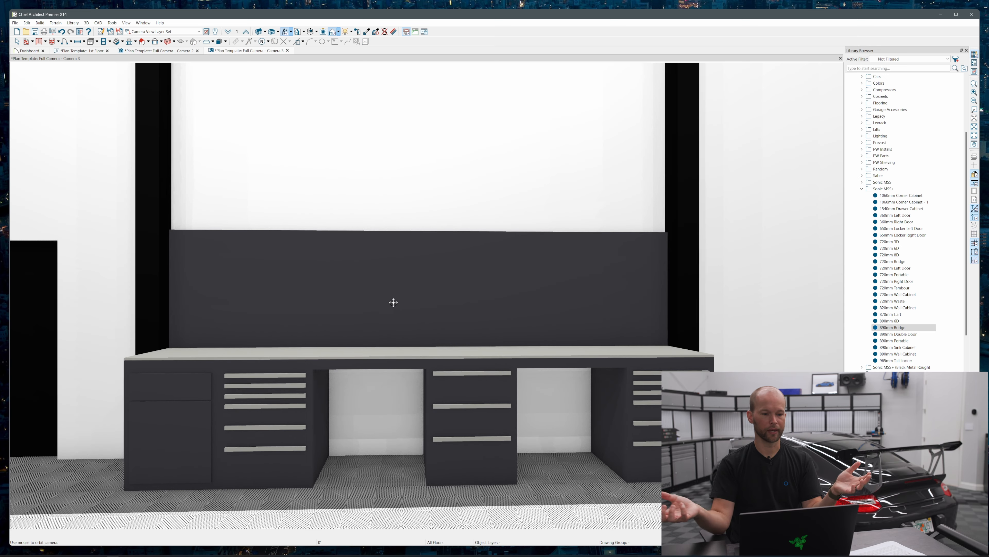
left_click_drag(394, 303, 376, 354)
key("space")
Delete both bridge worktops, the three-drawer cabinet and the far end drawer cabinet, keeping the two cabinets nearest the entry door
left_click(385, 375)
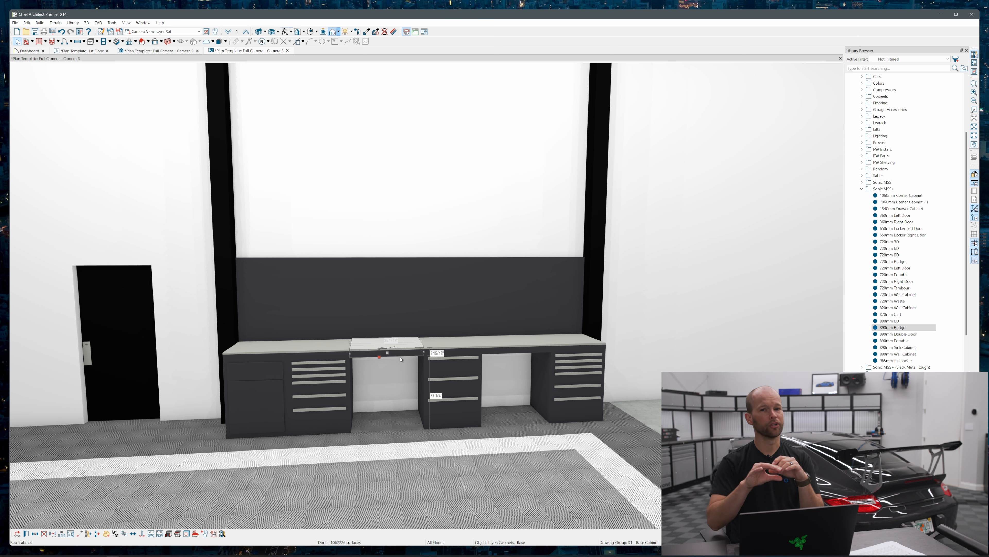
left_click_drag(396, 354, 487, 369)
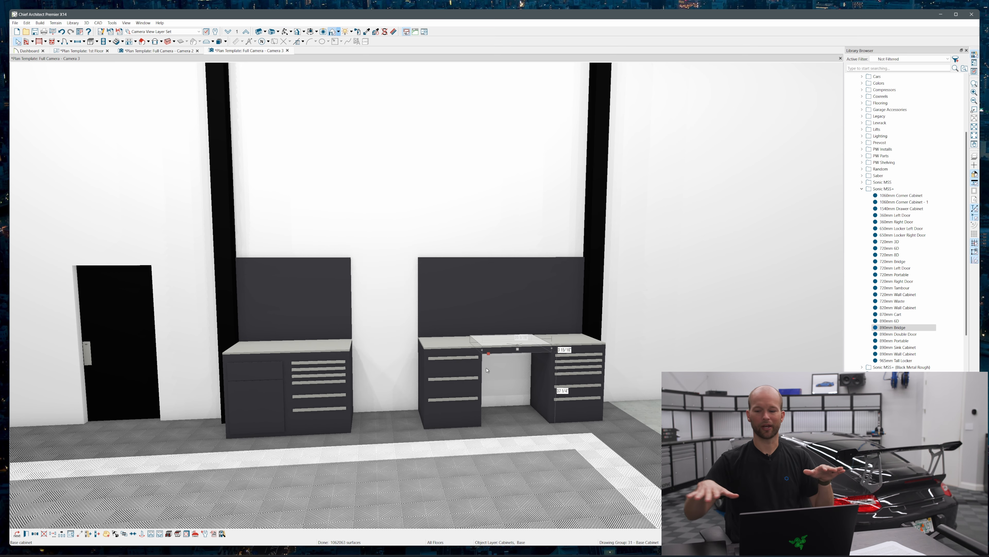
key("Delete")
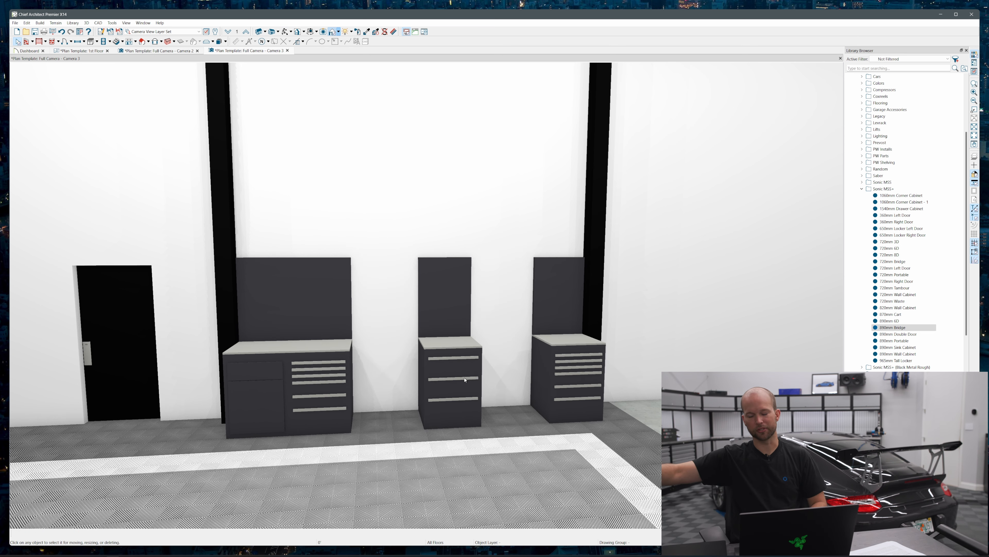
left_click(463, 379)
key("Delete")
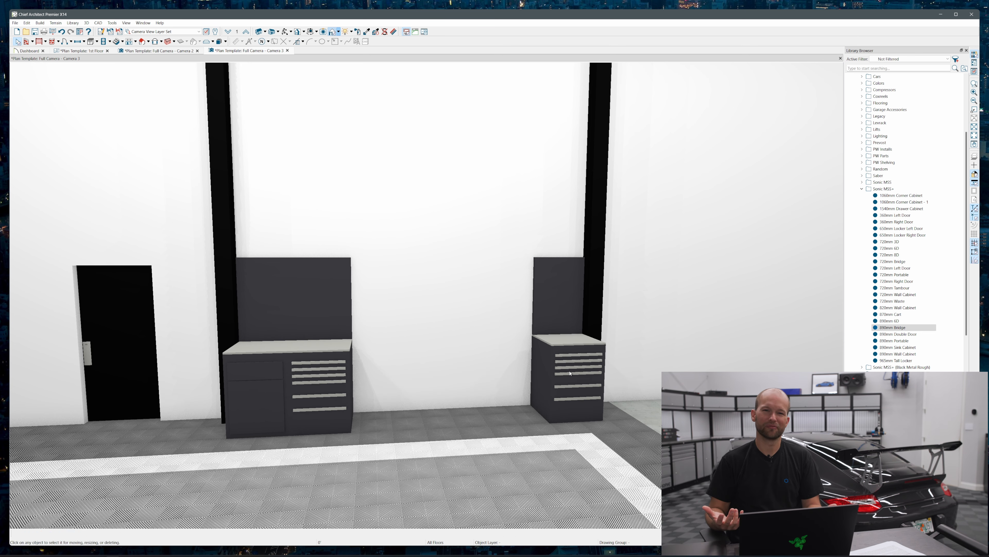
left_click(570, 373)
key("Delete")
Place a 720mm Bridge against the remaining drawer cabinet and pick the 720mm 3D cabinet from the library
left_click(889, 331)
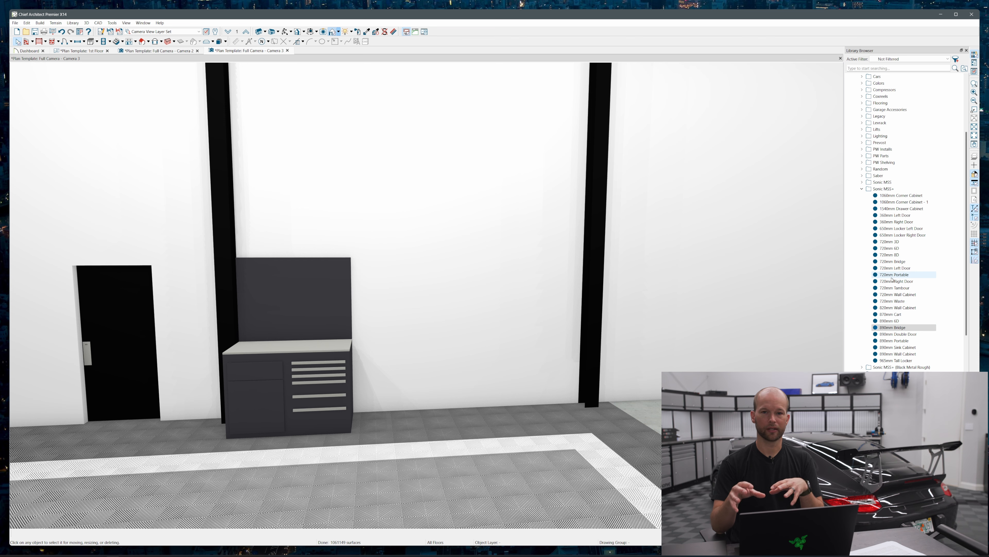
left_click(892, 261)
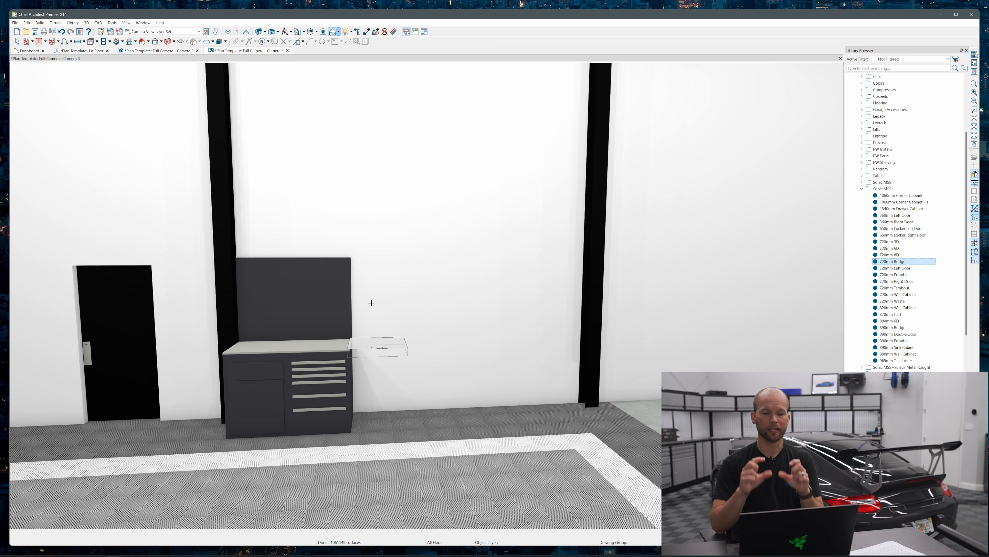
left_click(383, 311)
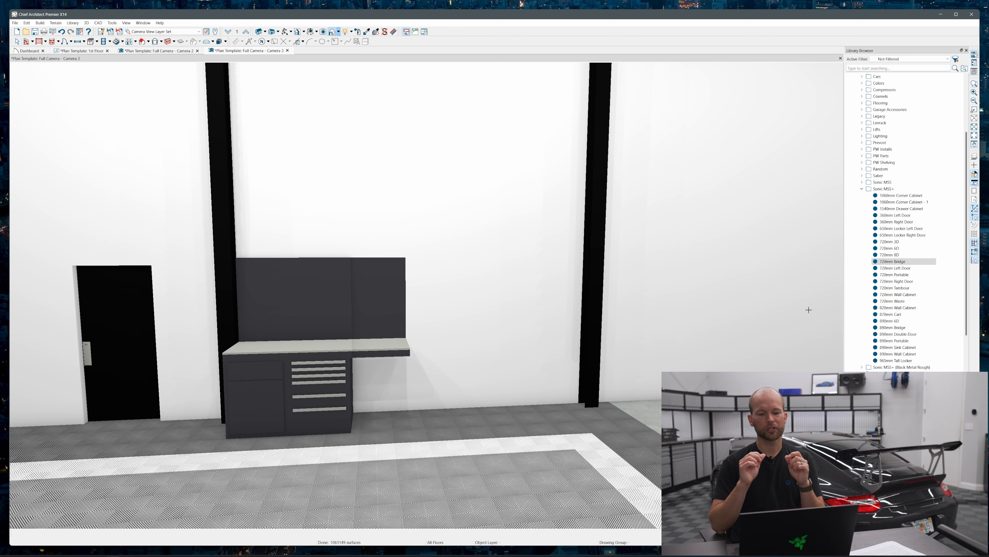
left_click(889, 242)
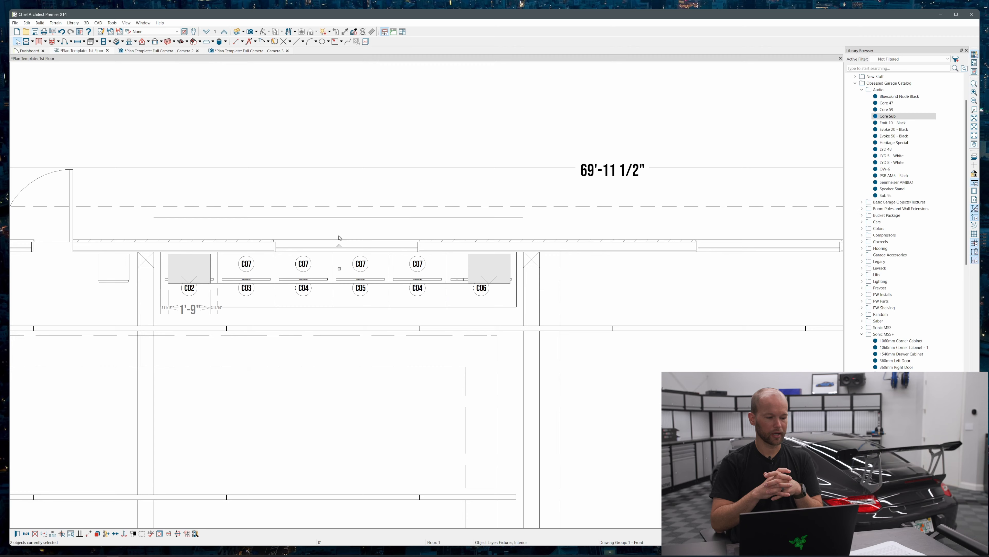
Shift the subwoofer closer to the column at the workbench's end and check the result in the workbench and garage camera views
left_click(340, 229)
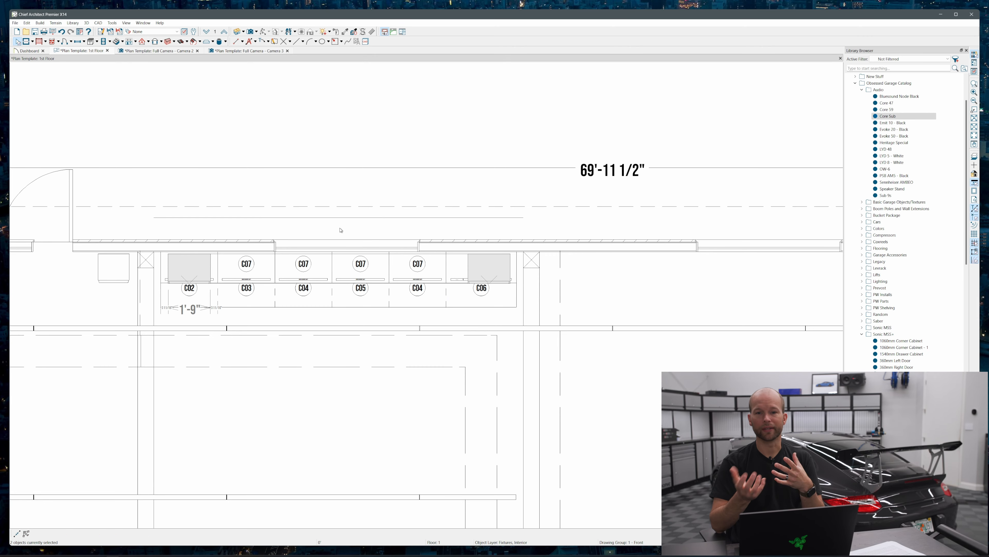
left_click(338, 232)
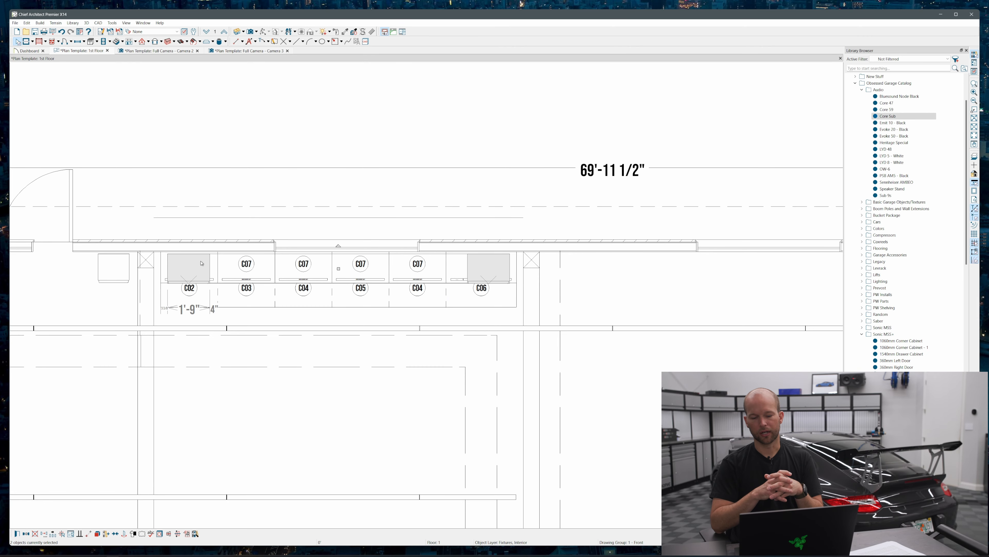
left_click(124, 273)
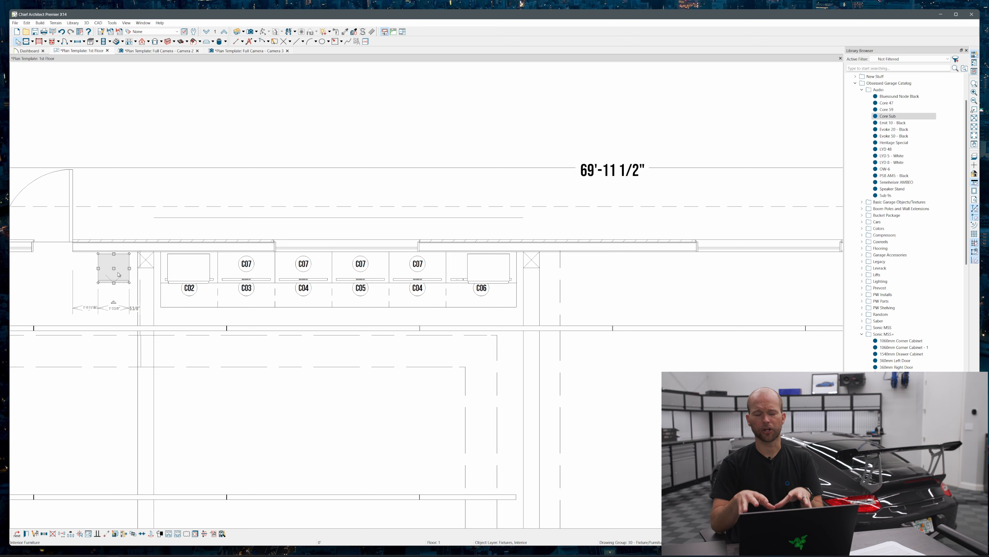
key("Right")
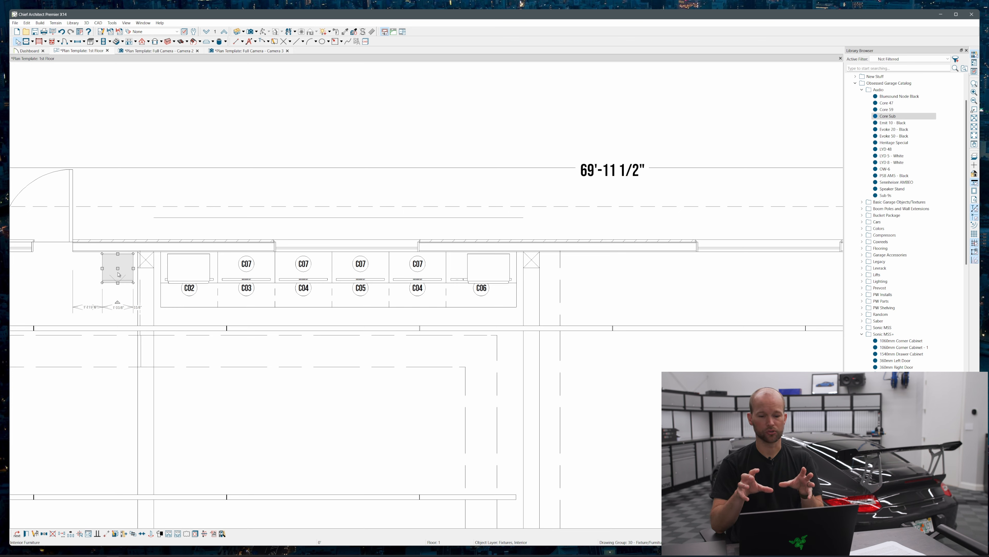
key("Escape")
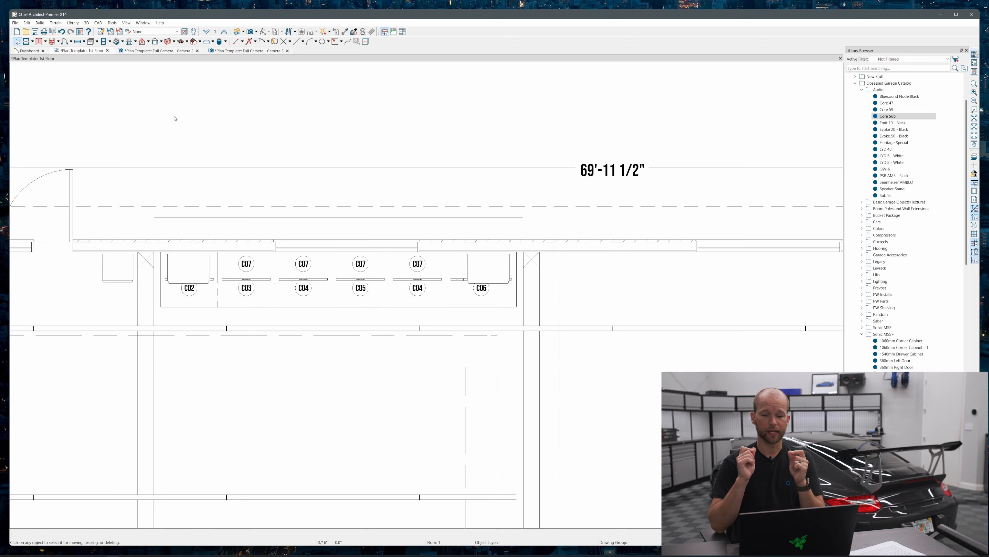
left_click(246, 51)
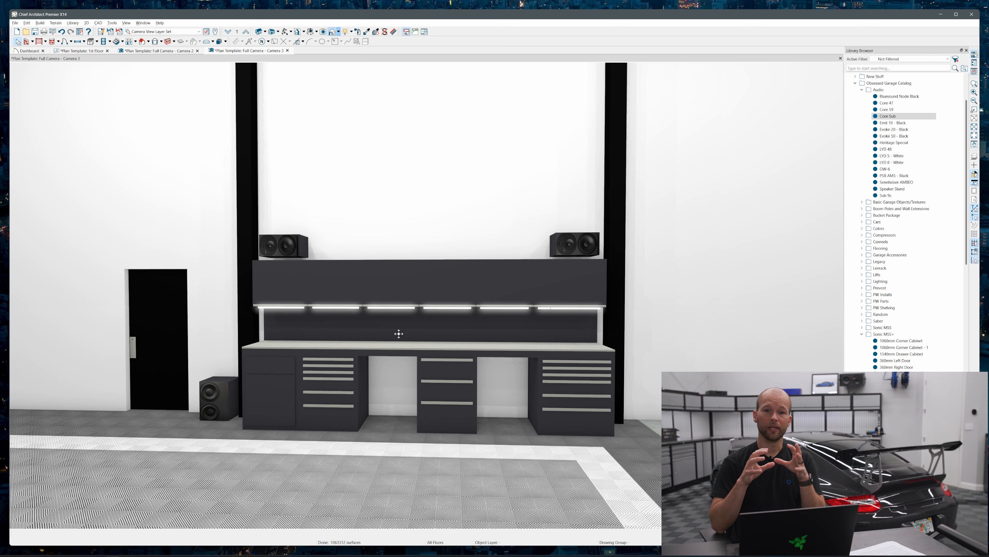
left_click_drag(356, 353, 386, 343)
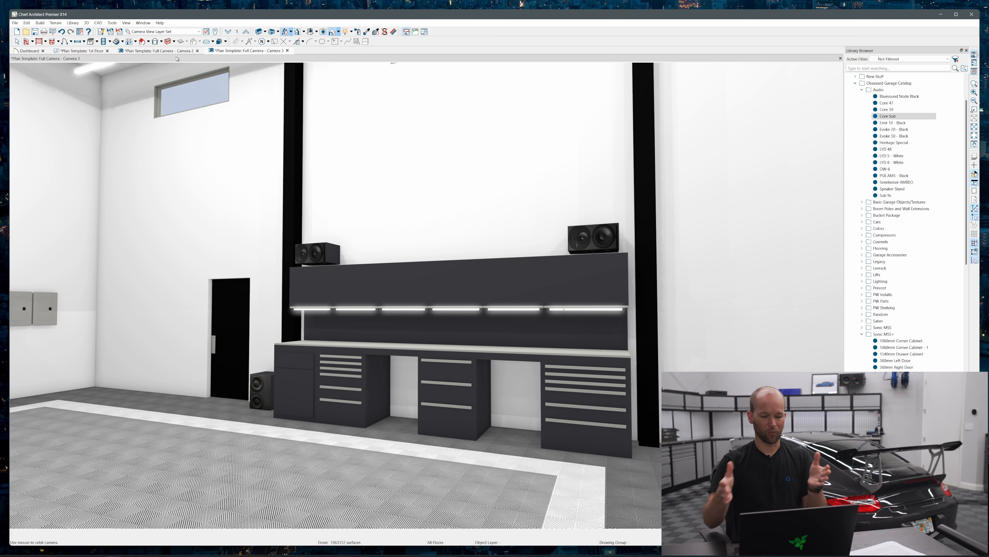
left_click(175, 51)
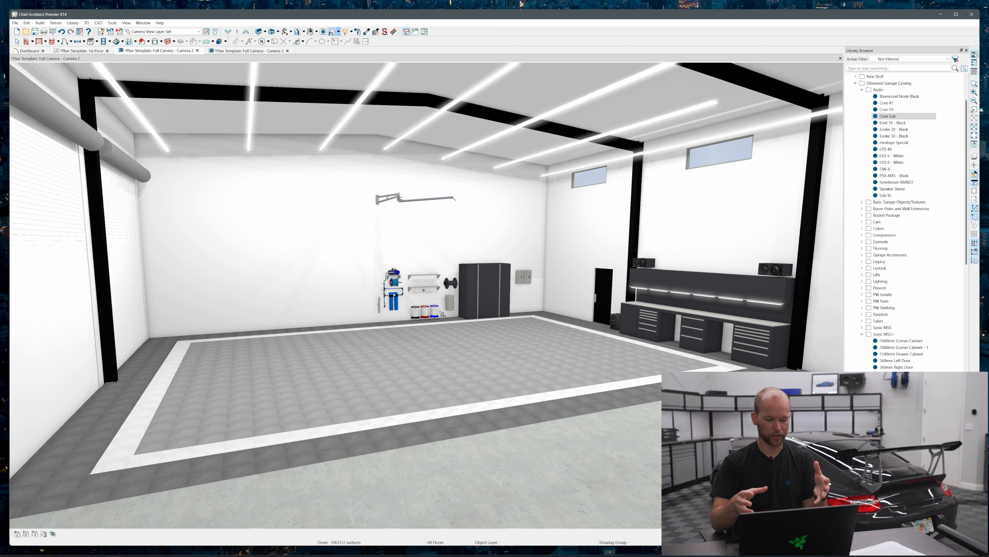
left_click_drag(420, 312, 440, 309)
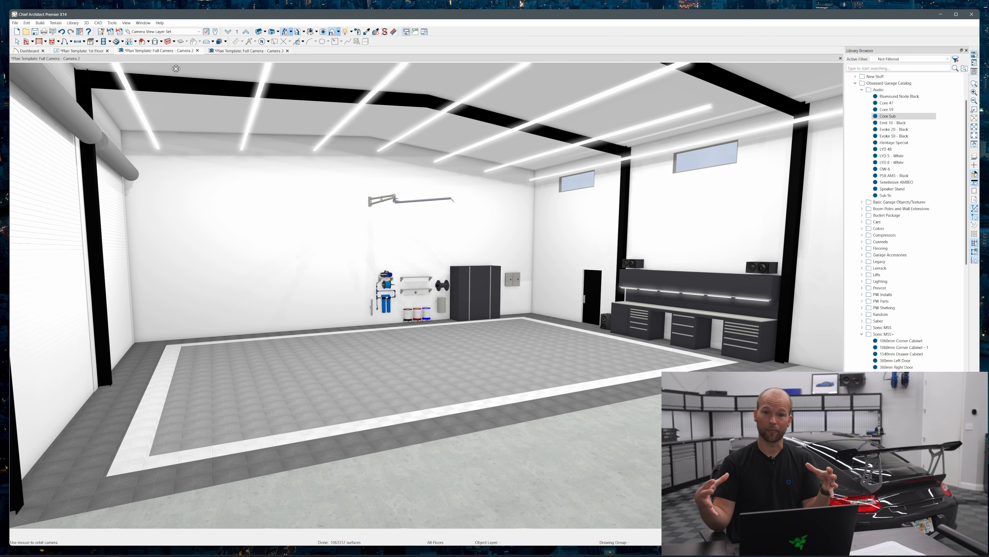
Place another full camera in the floor plan on the middle column line, aimed toward the wash wall
left_click(101, 51)
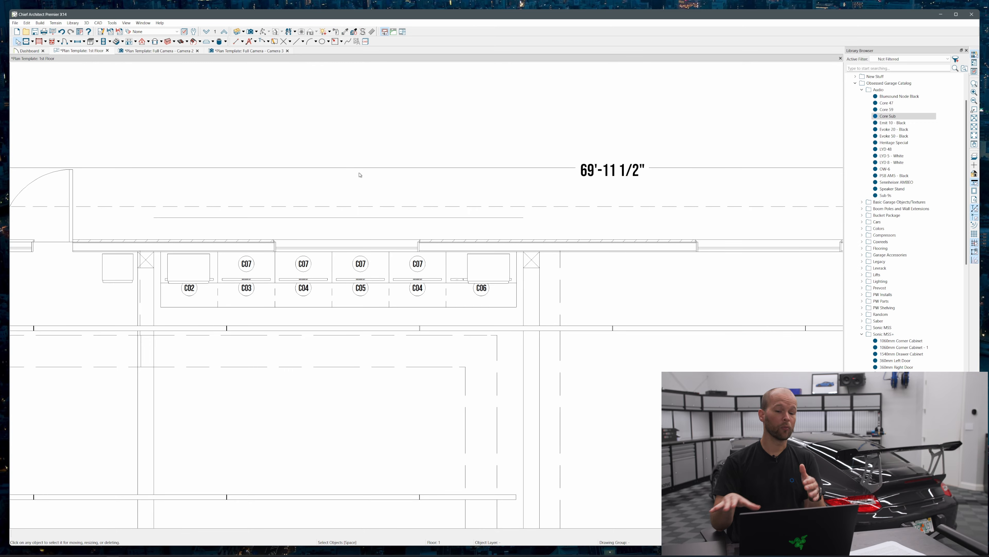
scroll(366, 157, "down", 2)
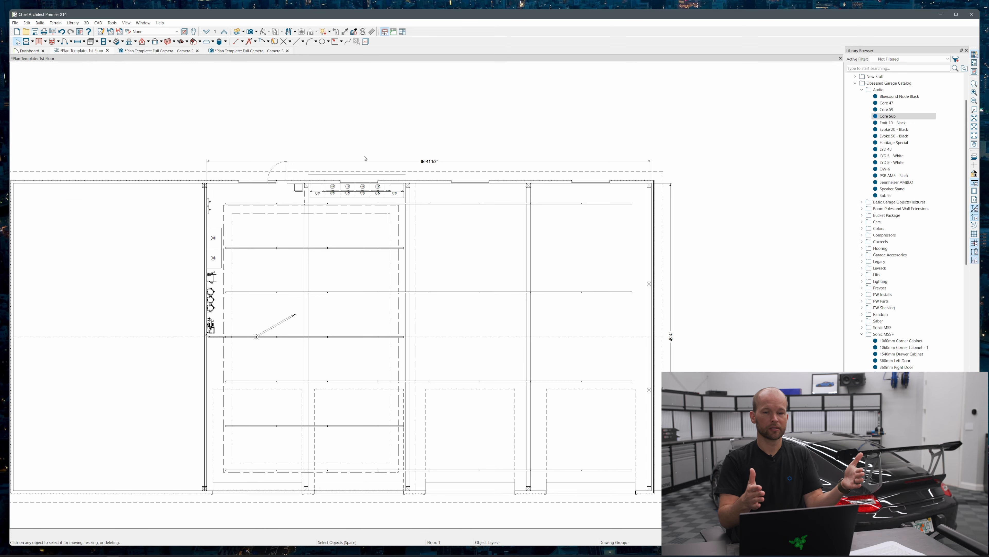
left_click(251, 32)
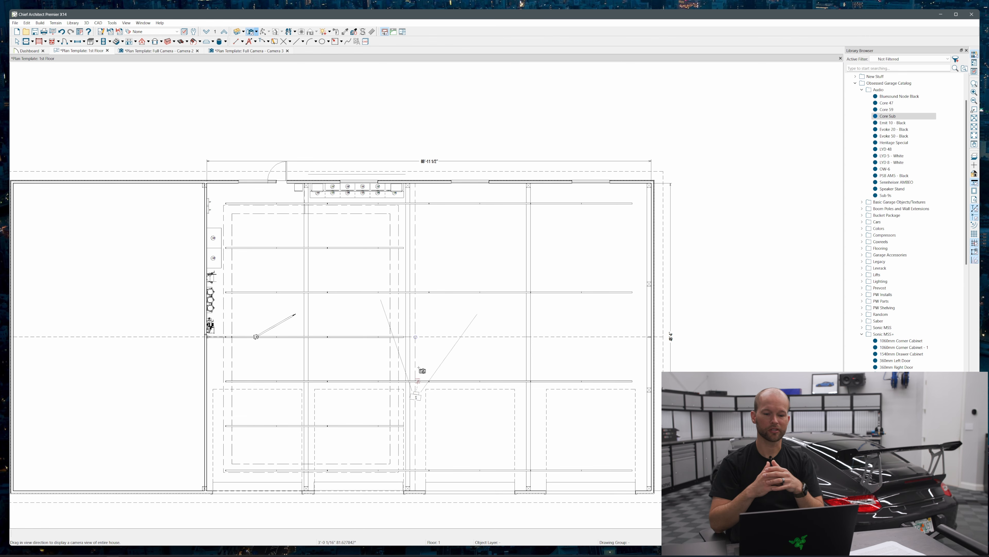
left_click_drag(413, 409, 203, 385)
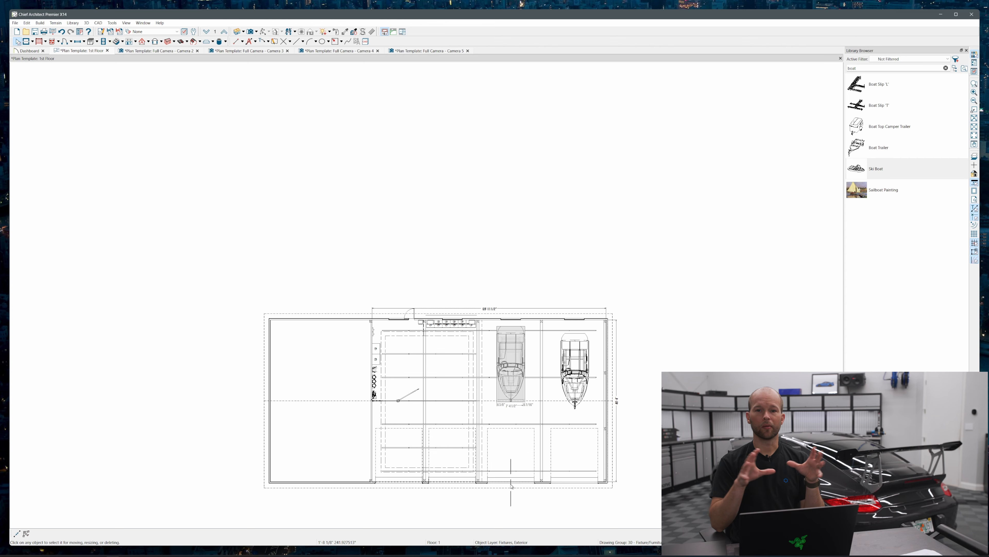
Move the second ski boat out of the end bay so it sits directly behind the first boat
left_click(510, 484)
key("Escape")
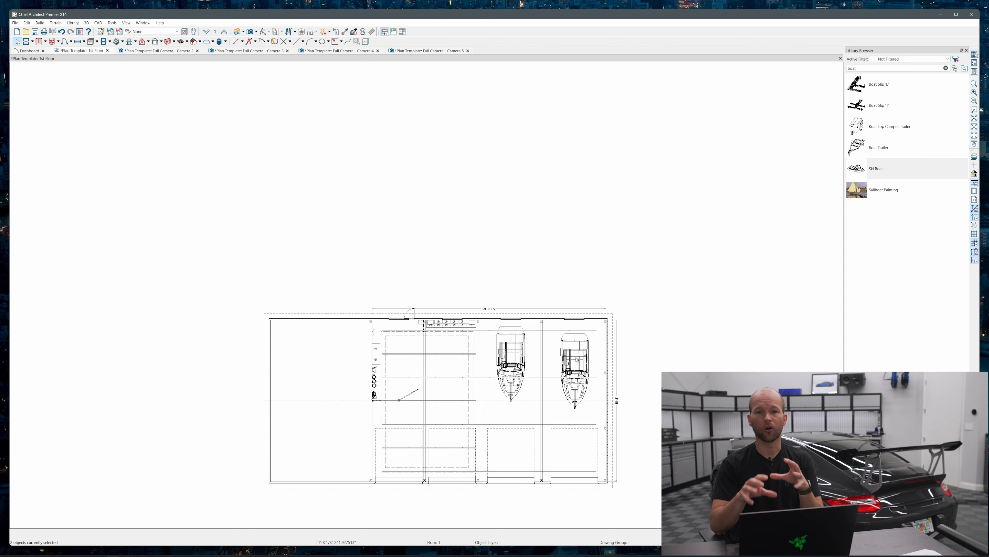
left_click_drag(573, 370, 508, 435)
left_click(575, 370)
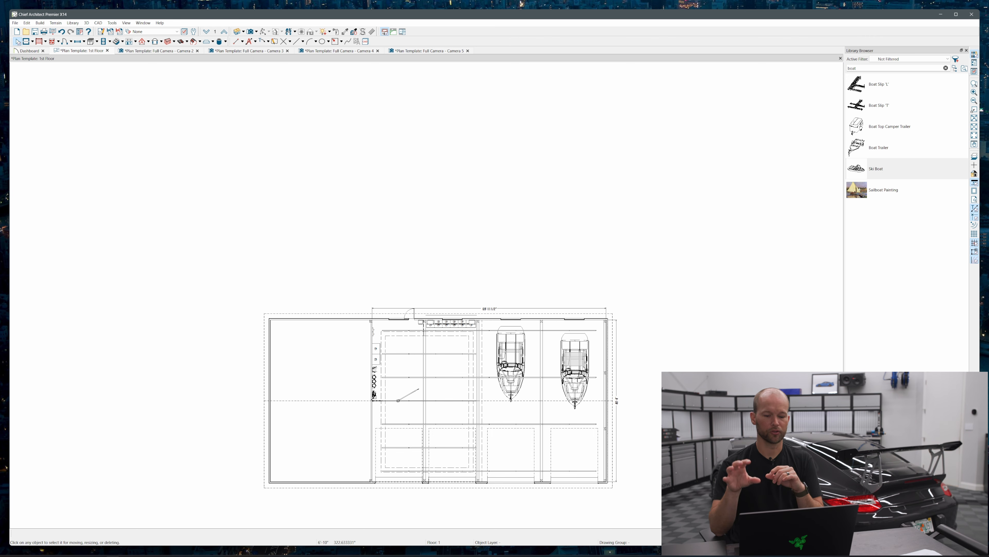
left_click_drag(574, 371, 514, 485)
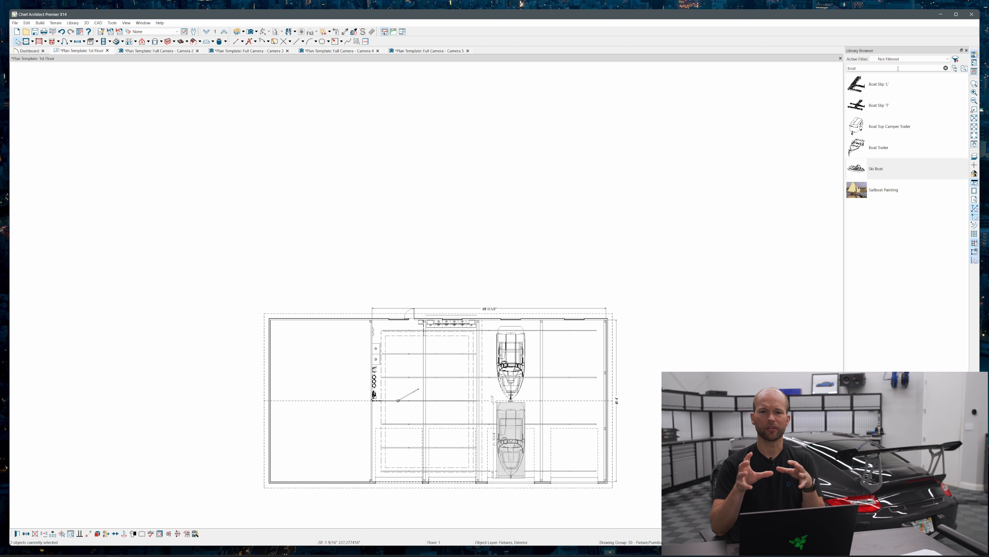
Search the library for "rv" and place a Class A RV Camper lengthwise in the empty end bay
type("n")
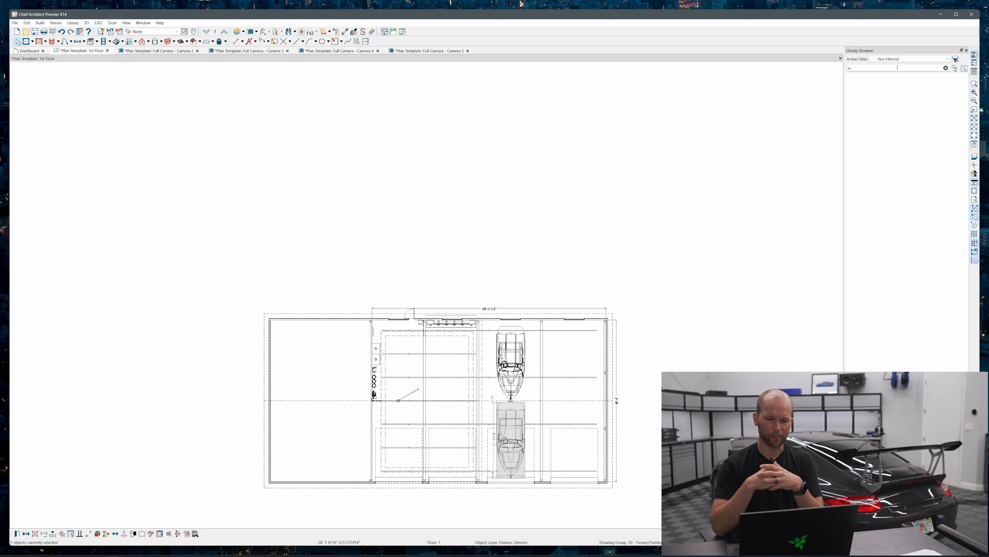
left_click(865, 108)
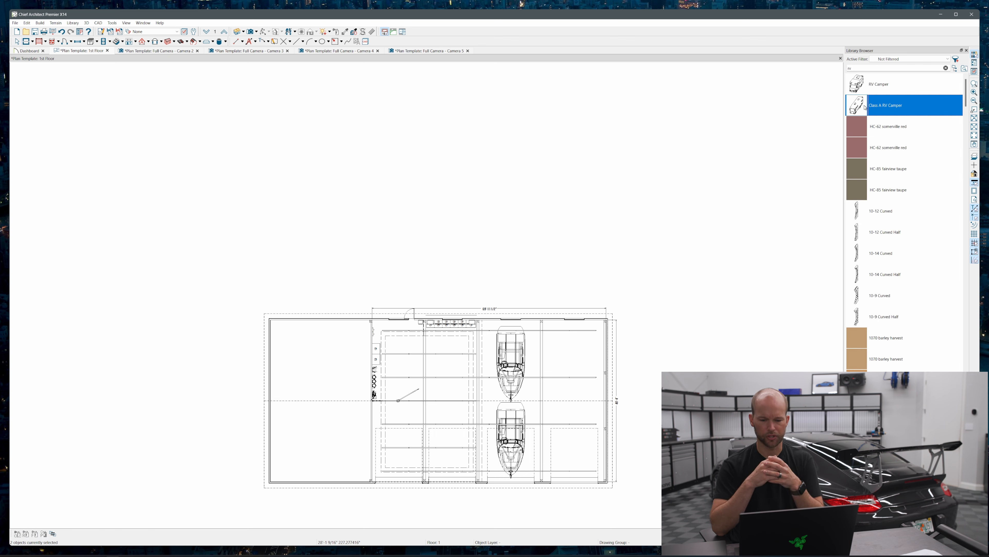
left_click(577, 404)
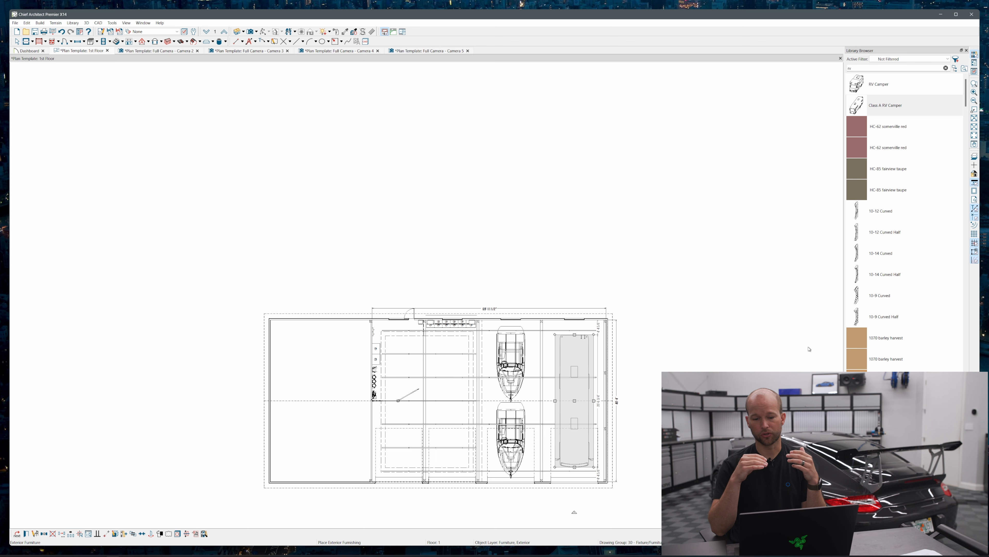
Search the library for "gt3" and place a Porsche 911 GT3 (992) just inside the garage door beside the boats
type("gt3")
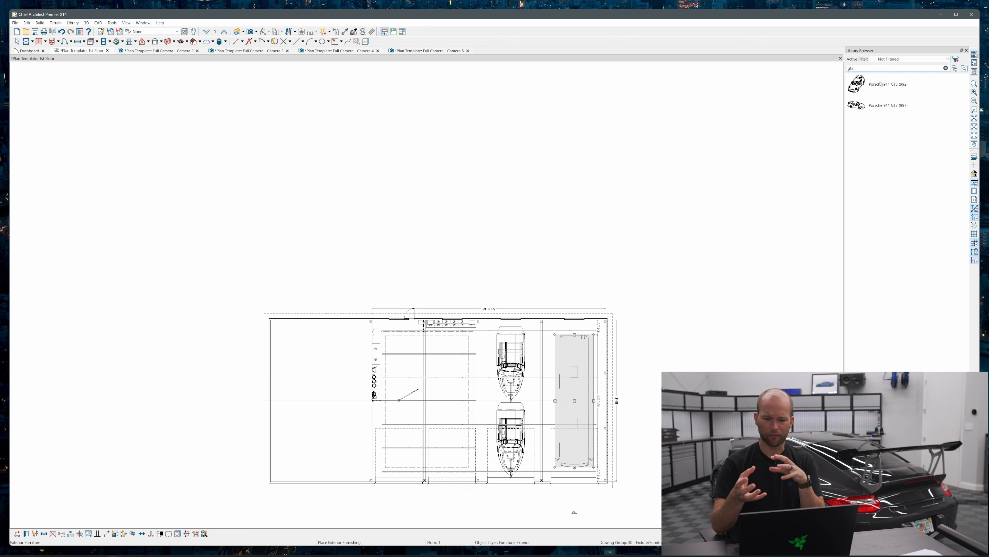
left_click(873, 89)
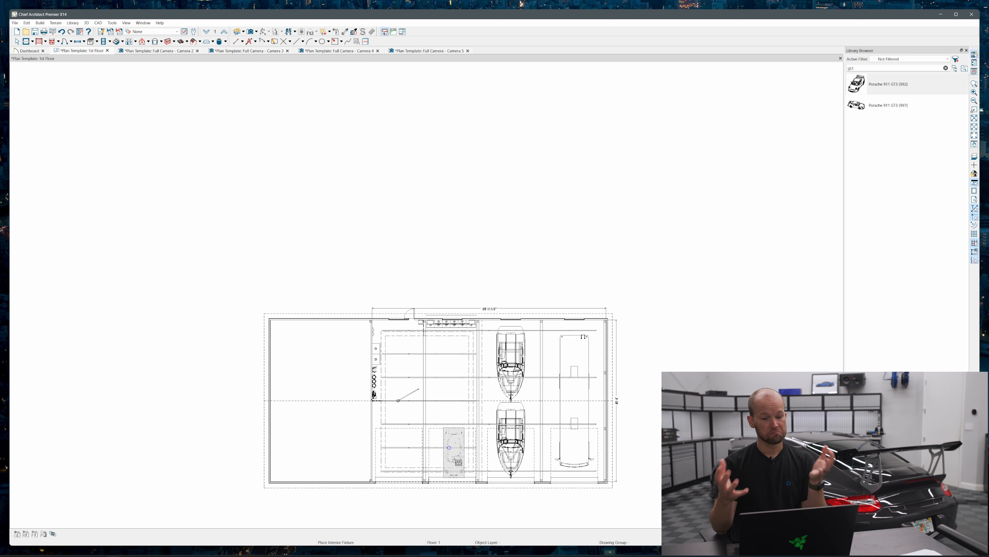
left_click(459, 462)
left_click_drag(457, 488, 456, 487)
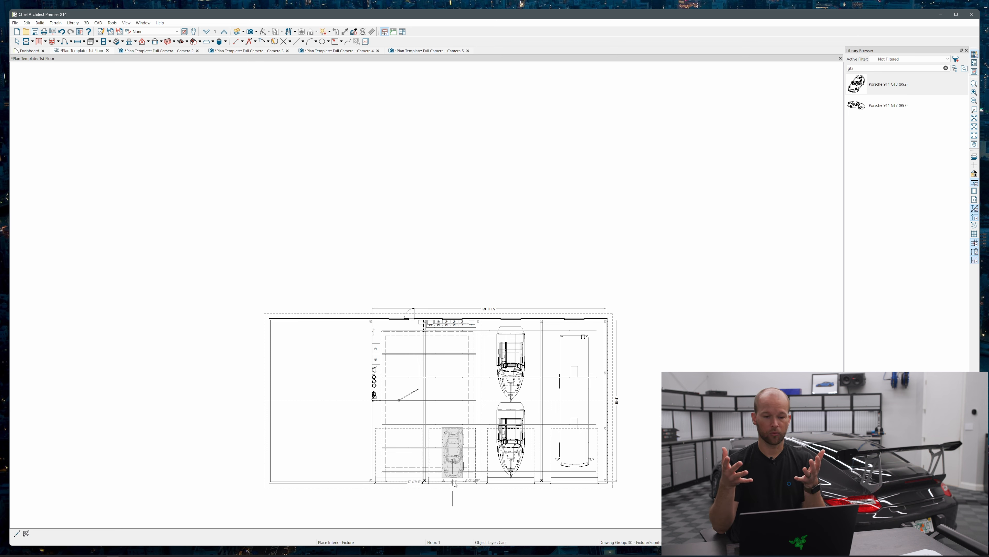
Replace the 992 with a Porsche 911 GT3 (997) in the middle of the bay, rotated to a diagonal parking angle
left_click(887, 105)
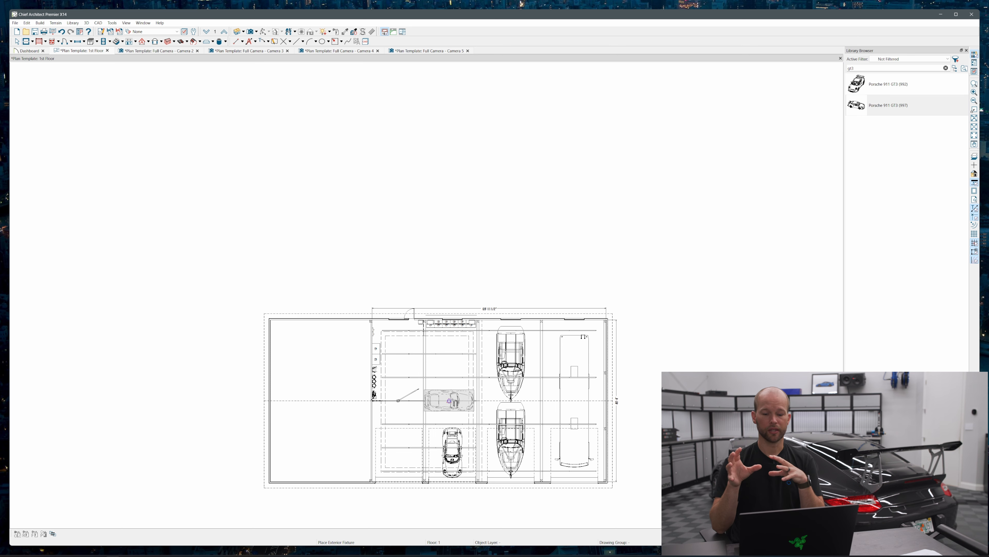
left_click(449, 400)
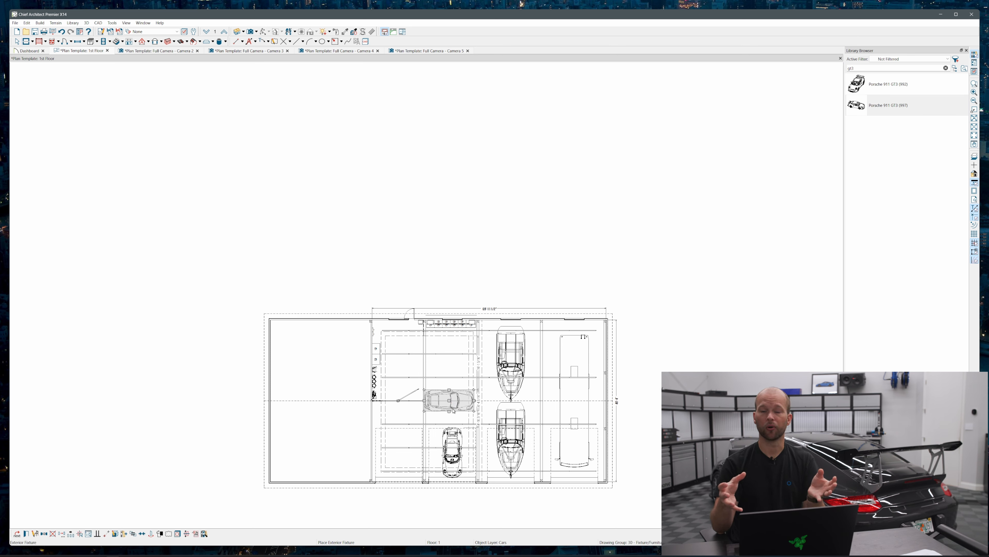
left_click(453, 446)
left_click(448, 406)
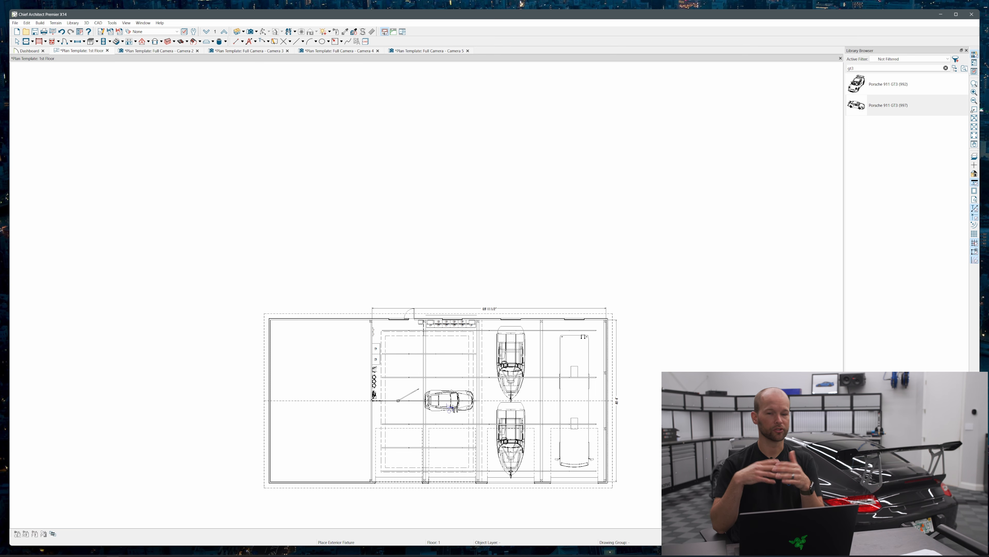
left_click_drag(450, 428, 398, 332)
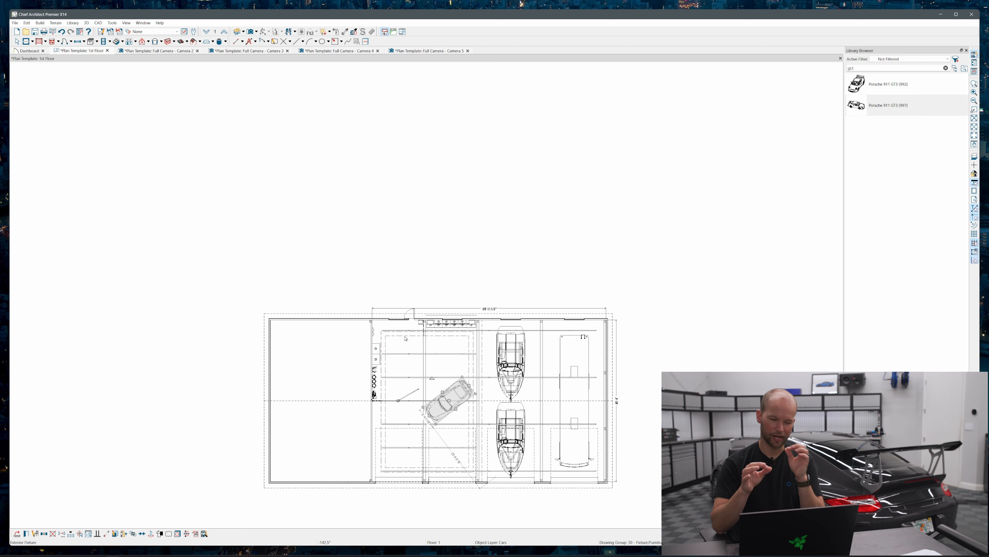
Shift both ski boats together sideways toward the RV to free up floor space for the cars
left_click(512, 376)
left_click(509, 429, "shift")
mouse_move(507, 411)
left_mouse_down("shift")
mouse_move(521, 424)
mouse_move(520, 402)
left_mouse_up("shift")
Line up four Porsches in a row alongside the boats, rotating the one nearest the garage door to match the diagonal angle
left_click(457, 398)
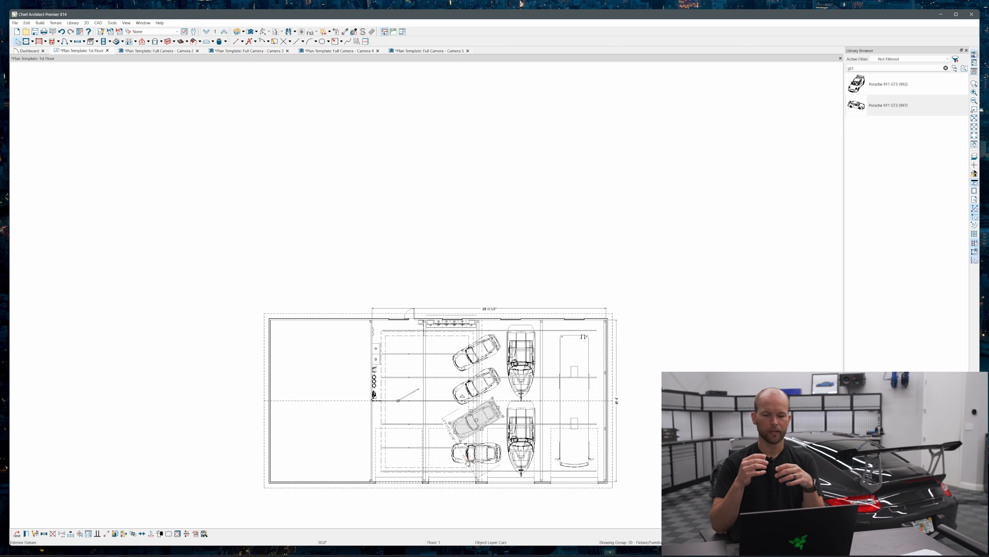
left_click(472, 456)
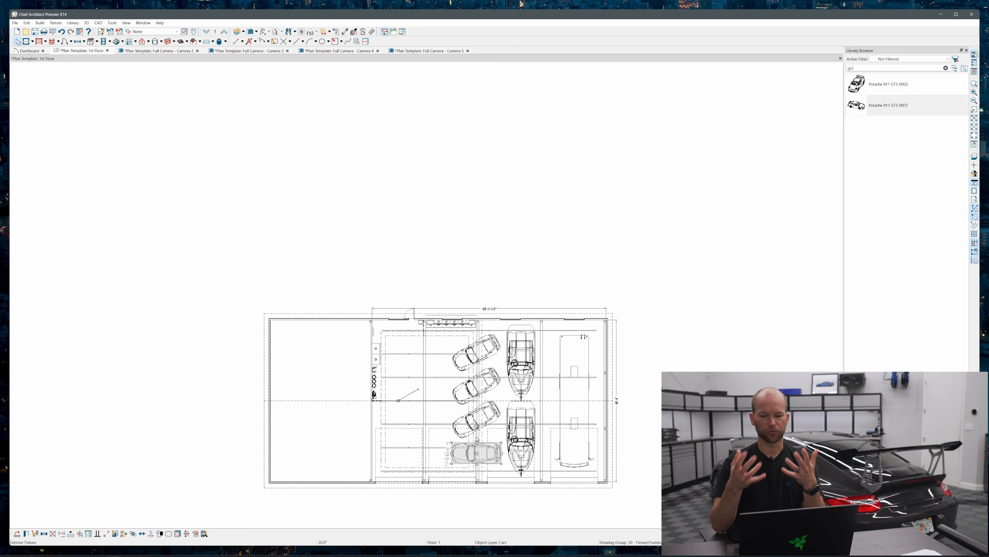
left_click_drag(477, 439, 462, 429)
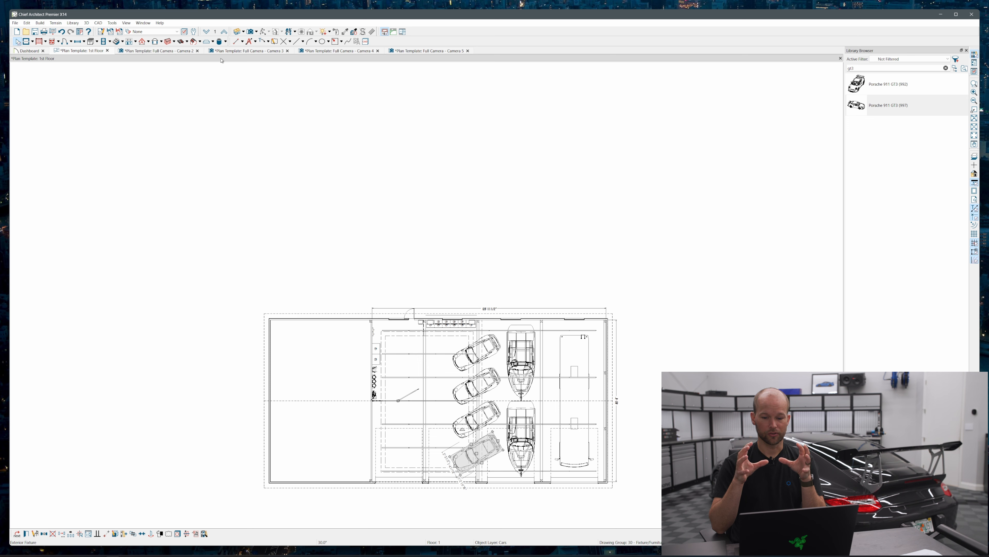
Close the old camera views and turn on the display of the Cars layer in a full camera view of the garage
left_click(198, 51)
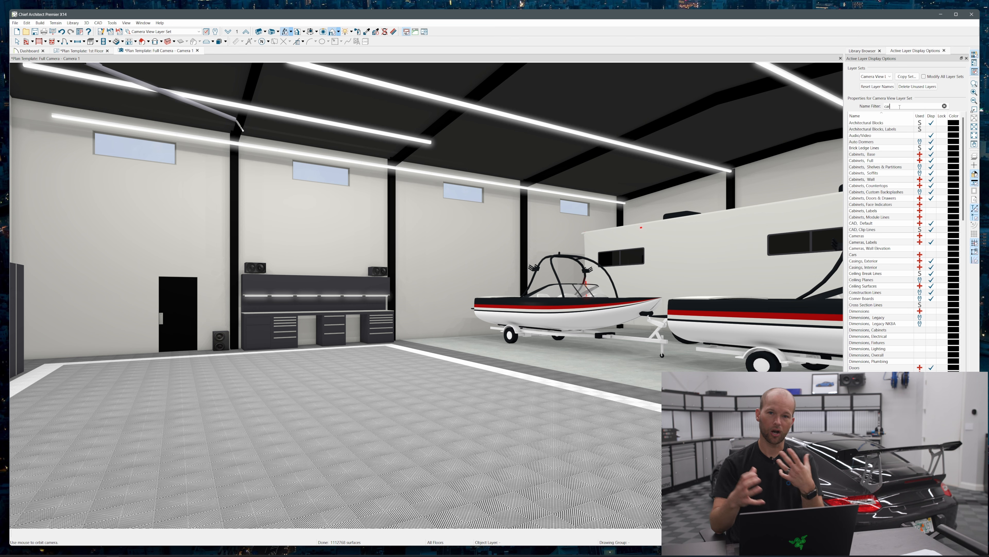
left_click(930, 123)
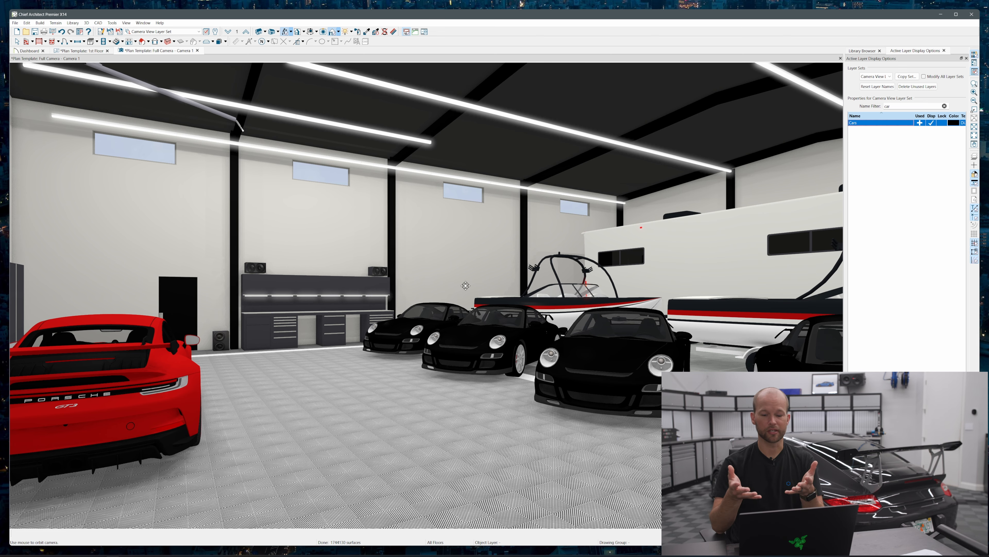
left_click_drag(442, 275, 479, 250)
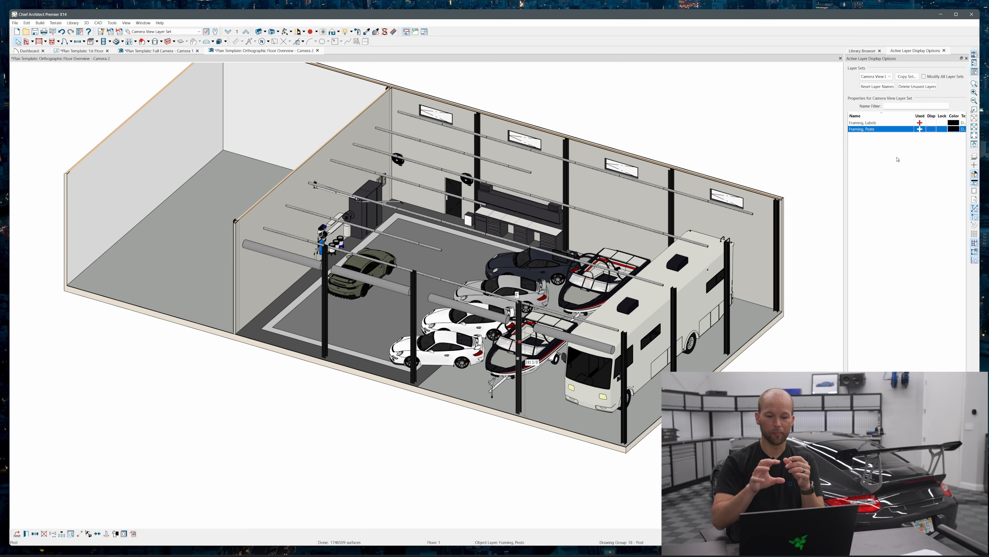
Hide the framing posts in the orthographic floor overview and bring up the Electrical layer of the ceiling lights
left_click(635, 298)
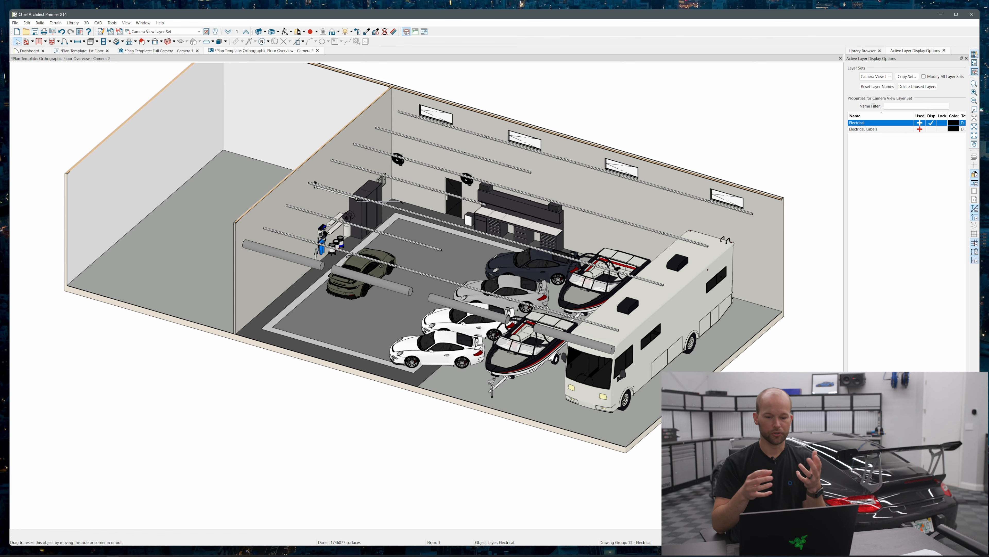